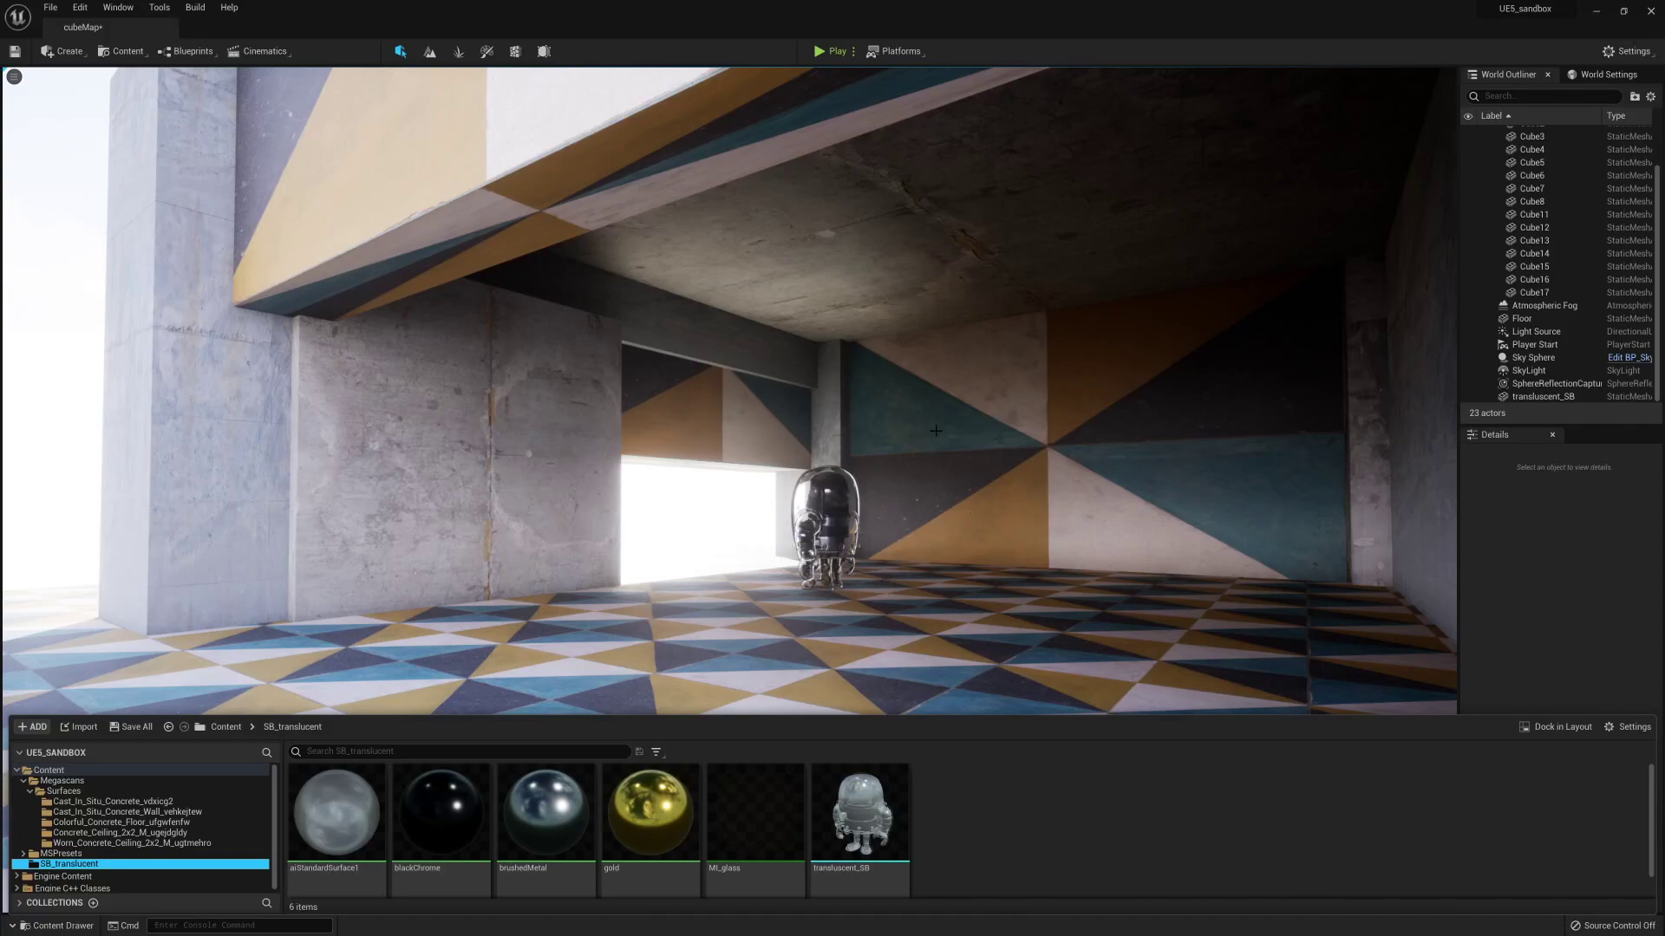
Step: Lower the patterned wall block Cube13 to a Z location of about 173 over the opening beside the robot
{"action": "left_click_drag", "start_coordinate": [1069, 465], "coordinate": [1132, 463], "text": "alt"}
{"action": "right_click_drag", "start_coordinate": [1137, 470], "coordinate": [885, 466], "text": "alt"}
{"action": "right_click_drag", "start_coordinate": [1040, 475], "coordinate": [1036, 476]}
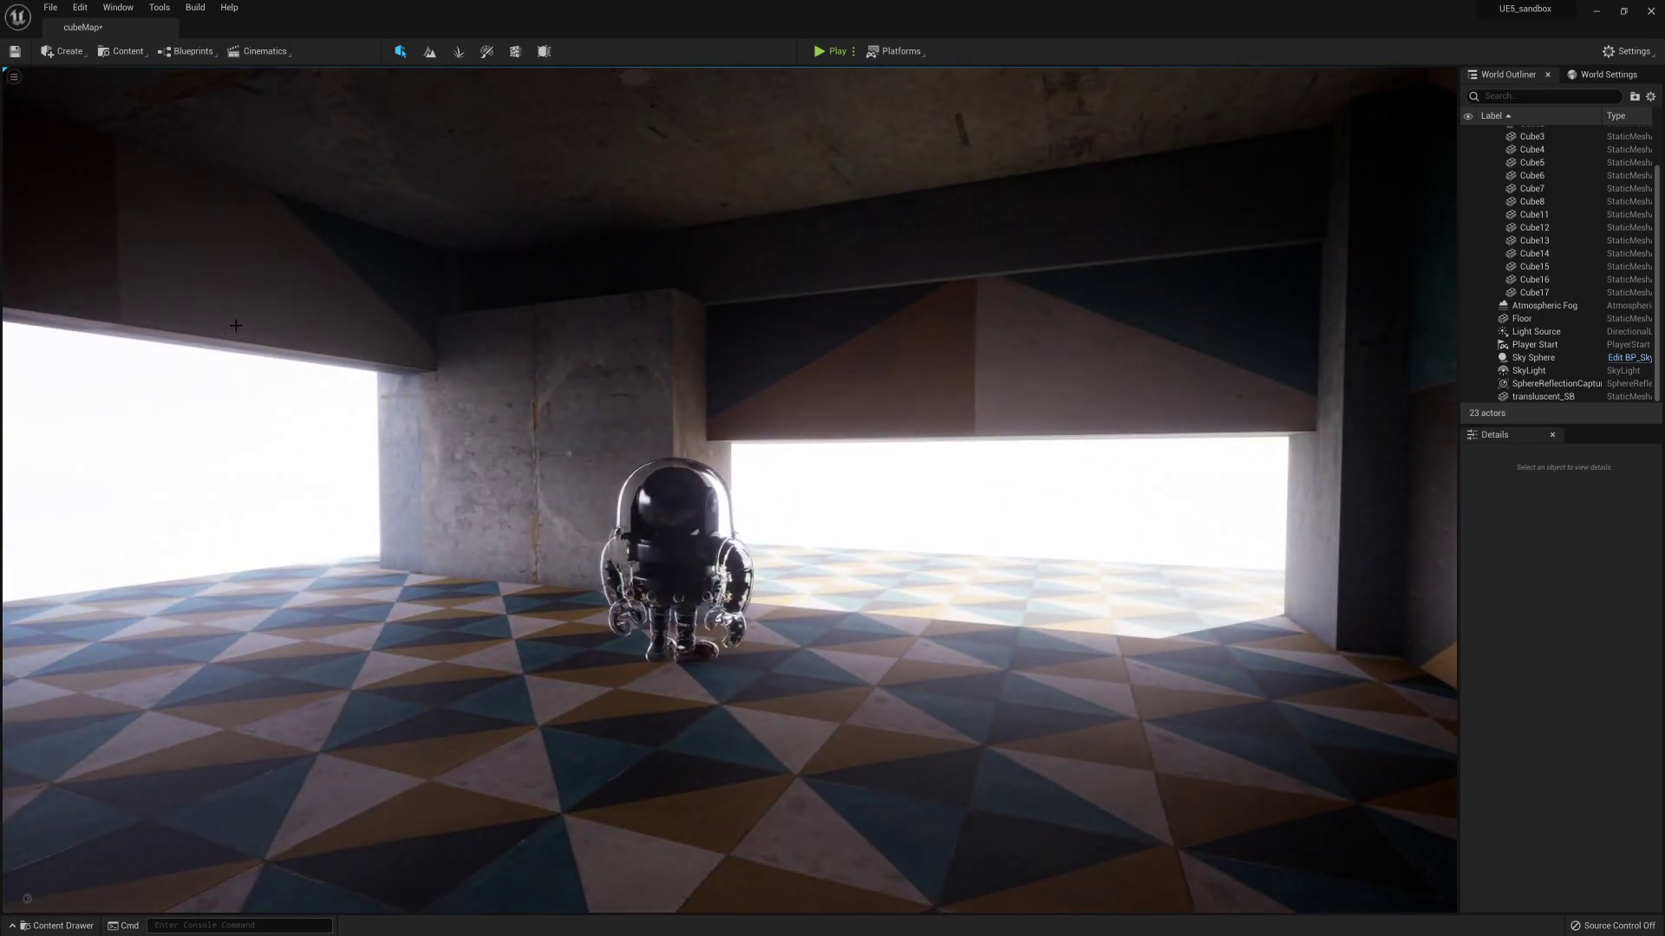
{"action": "left_click", "coordinate": [187, 272]}
{"action": "key", "text": "f"}
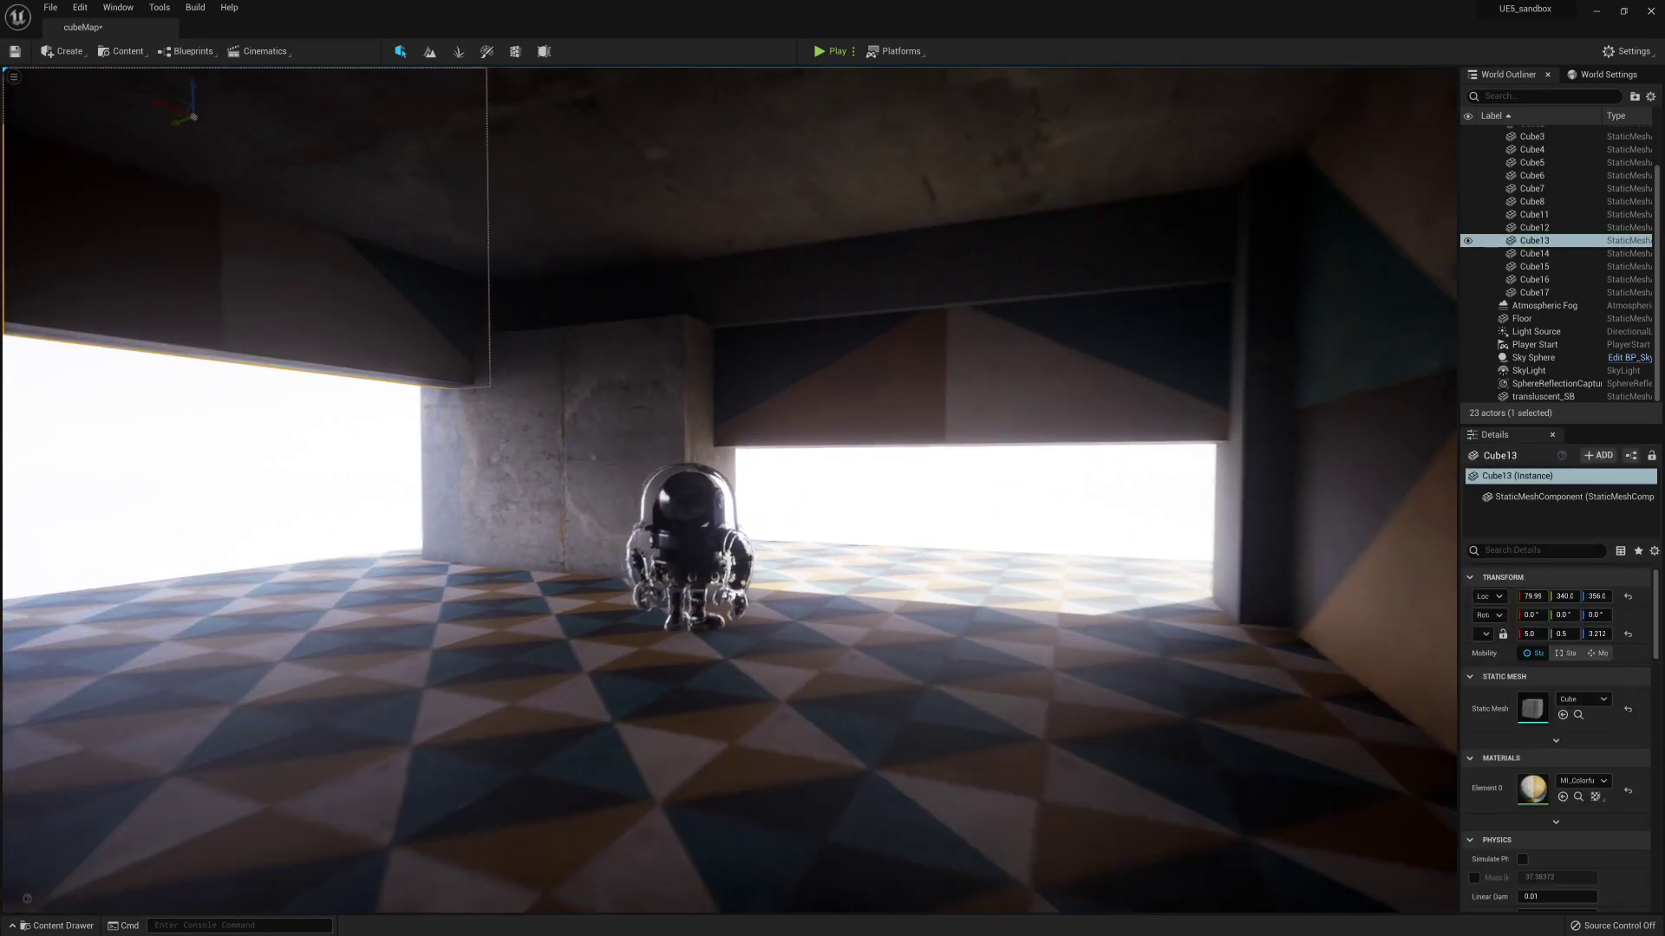
{"action": "right_click_drag", "start_coordinate": [593, 274], "coordinate": [616, 267]}
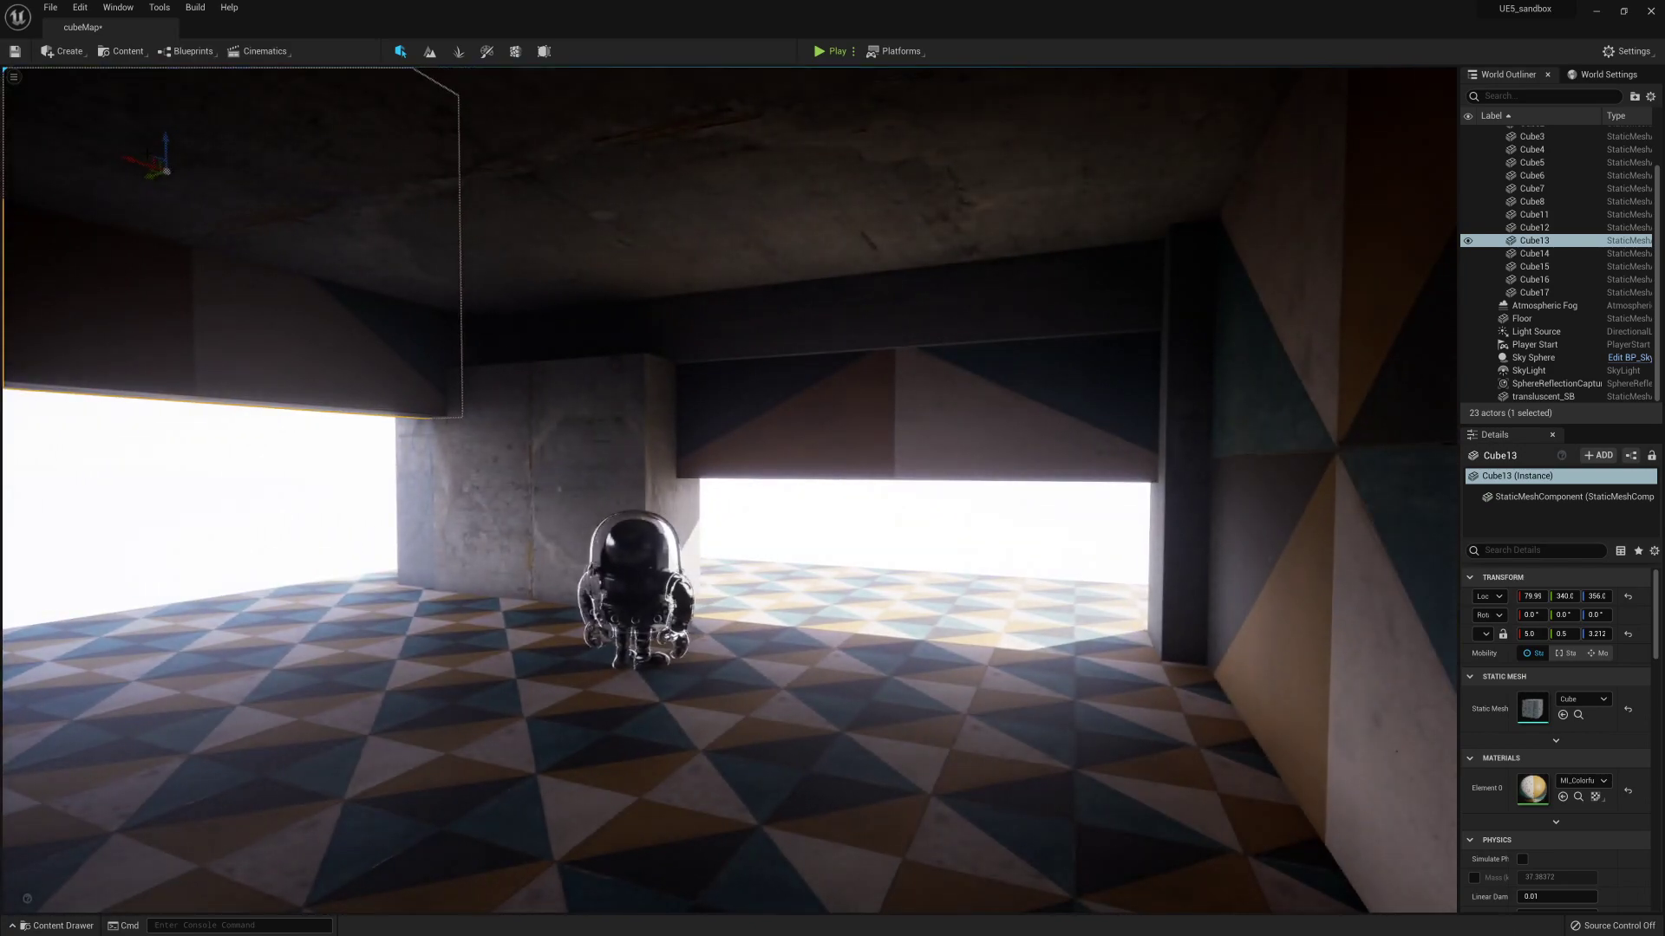
{"action": "left_click_drag", "start_coordinate": [165, 146], "coordinate": [172, 358]}
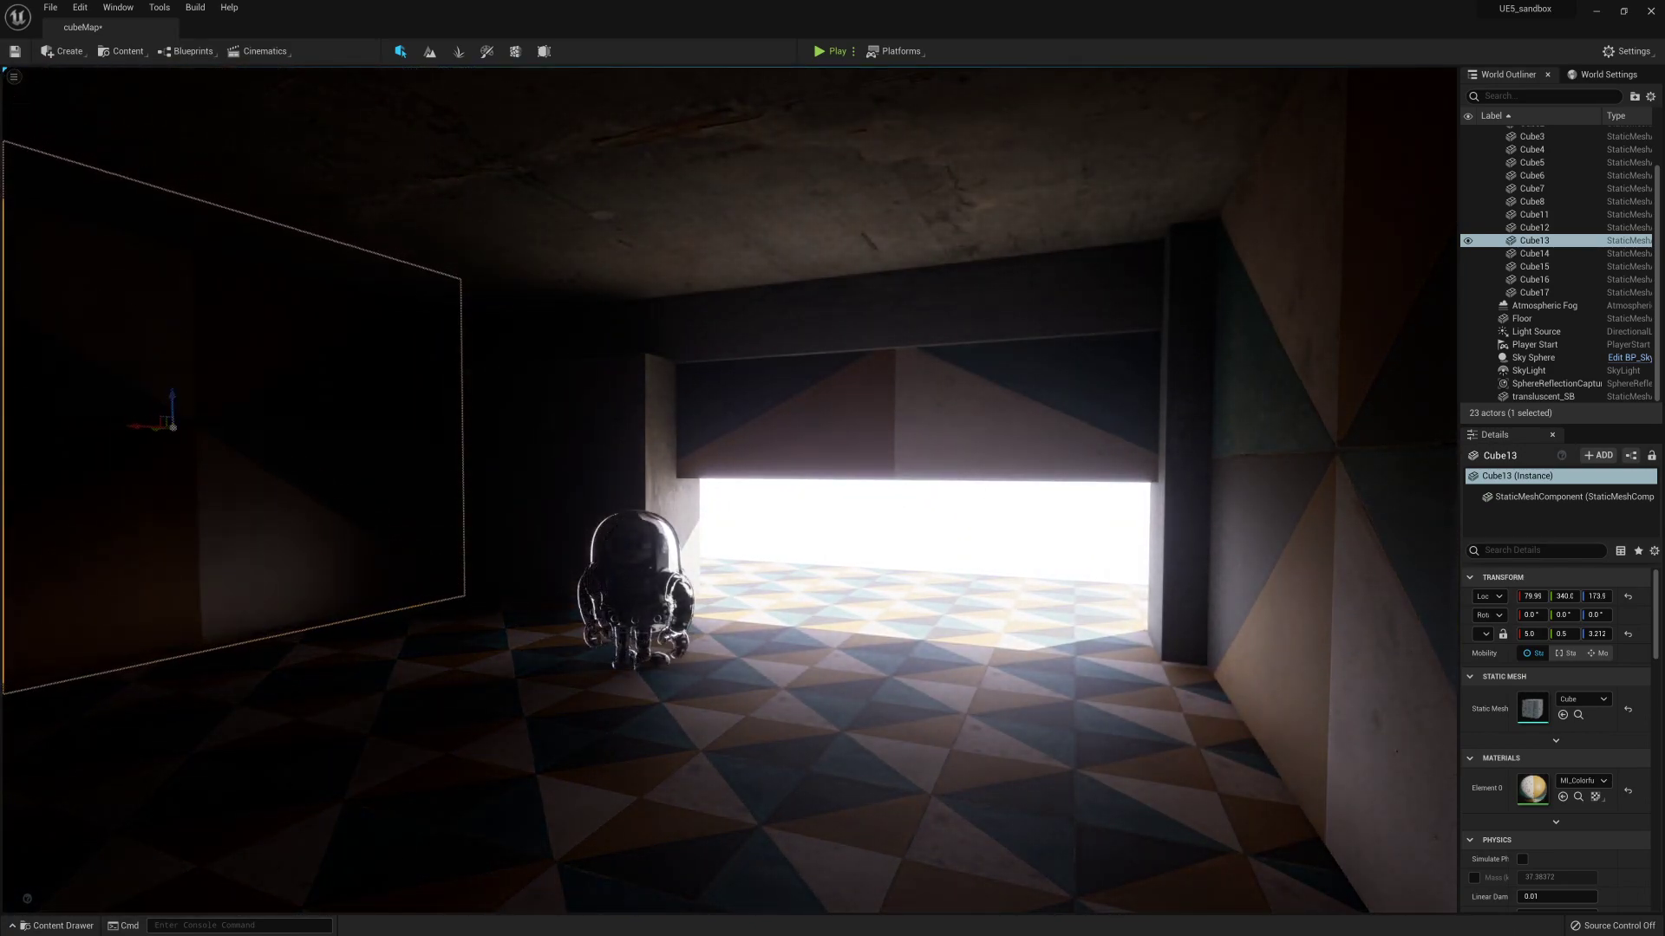
{"action": "left_click_drag", "start_coordinate": [1127, 495], "coordinate": [1257, 498], "text": "alt"}
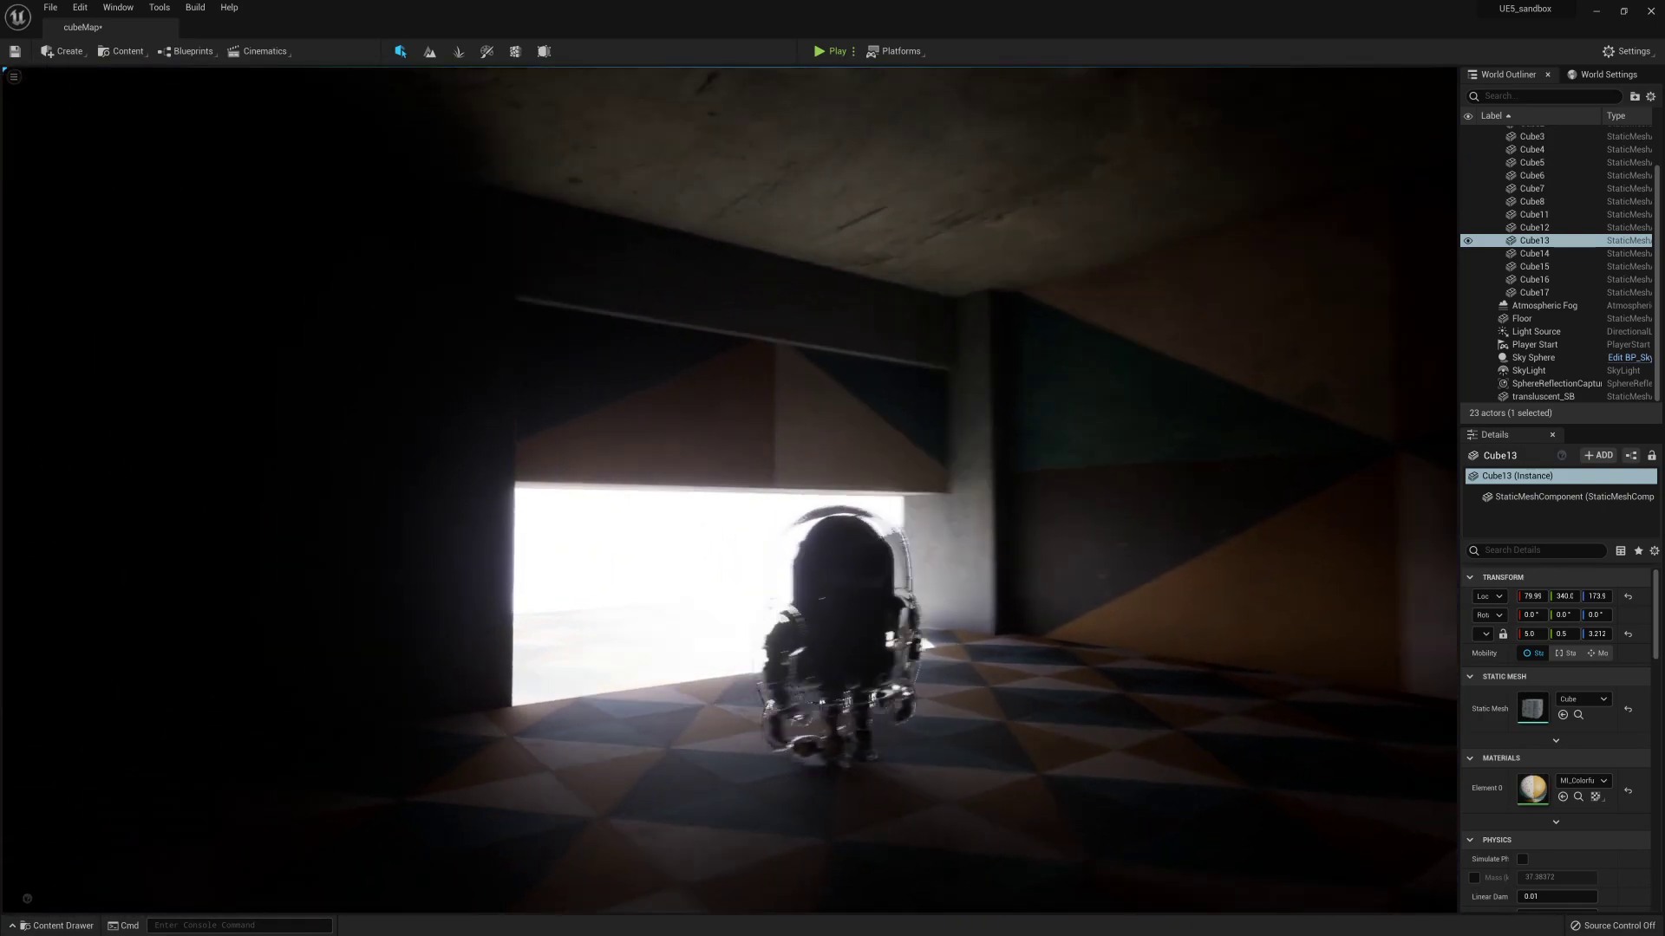
Step: Lower the wall block Cube16 to a Z location of about 121 and slide it open to Y about -492
{"action": "right_click_drag", "start_coordinate": [780, 494], "coordinate": [774, 445]}
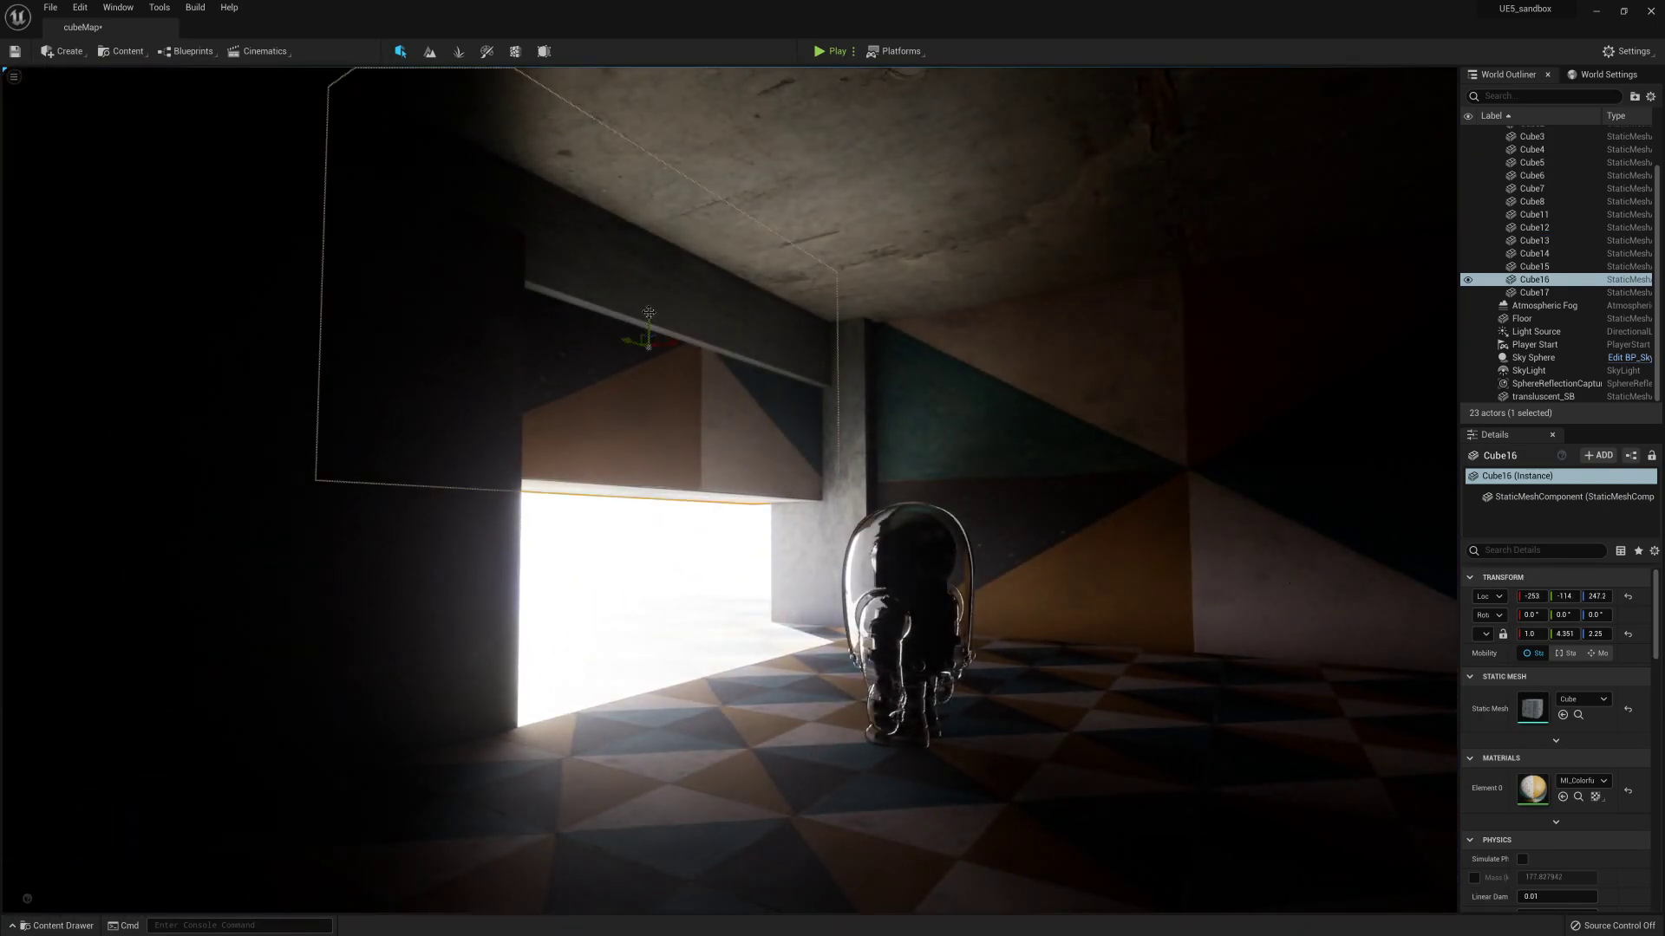
{"action": "left_click_drag", "start_coordinate": [651, 332], "coordinate": [643, 440]}
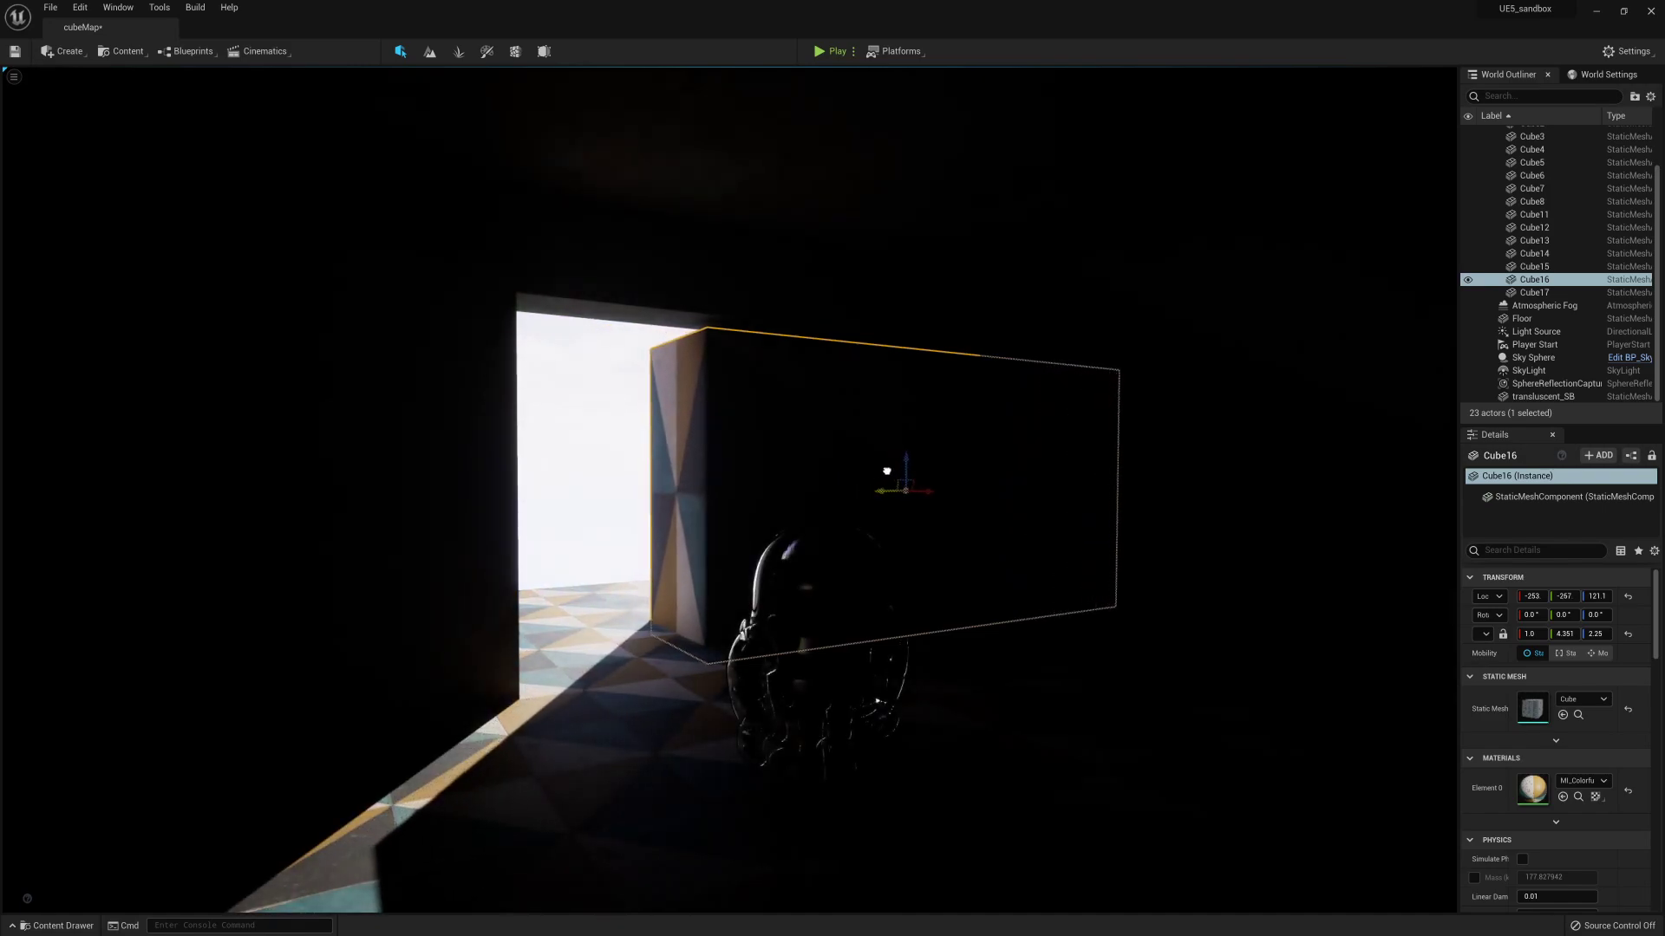
{"action": "right_click_drag", "start_coordinate": [730, 490], "coordinate": [725, 540]}
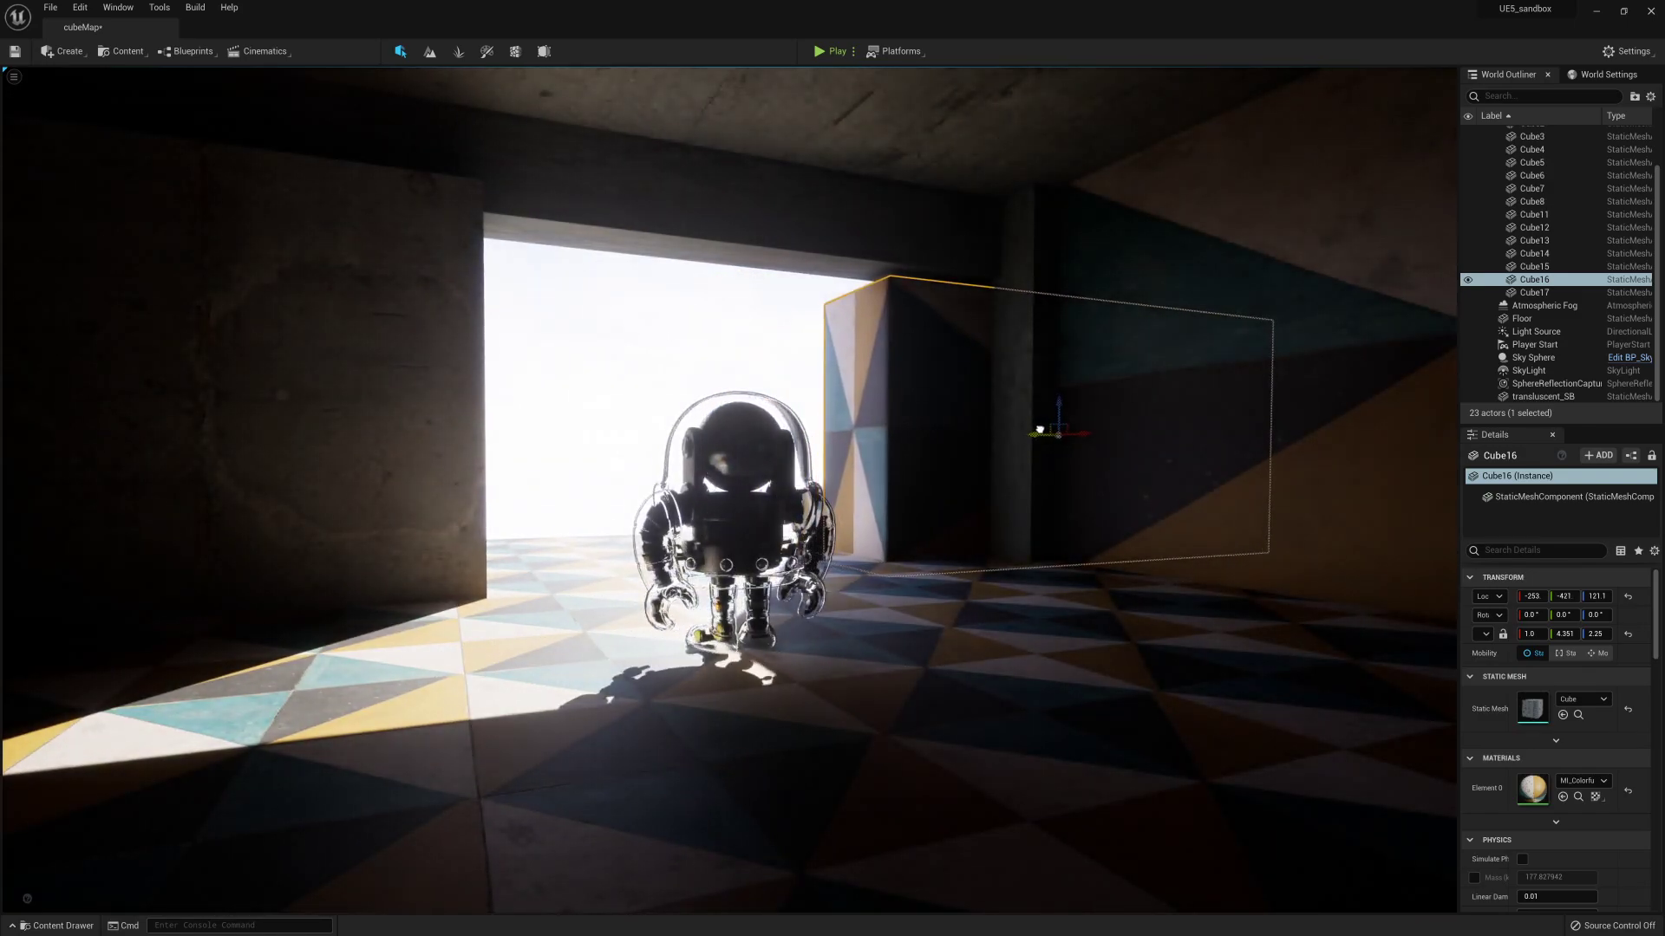
{"action": "left_click_drag", "start_coordinate": [1059, 428], "coordinate": [1097, 421]}
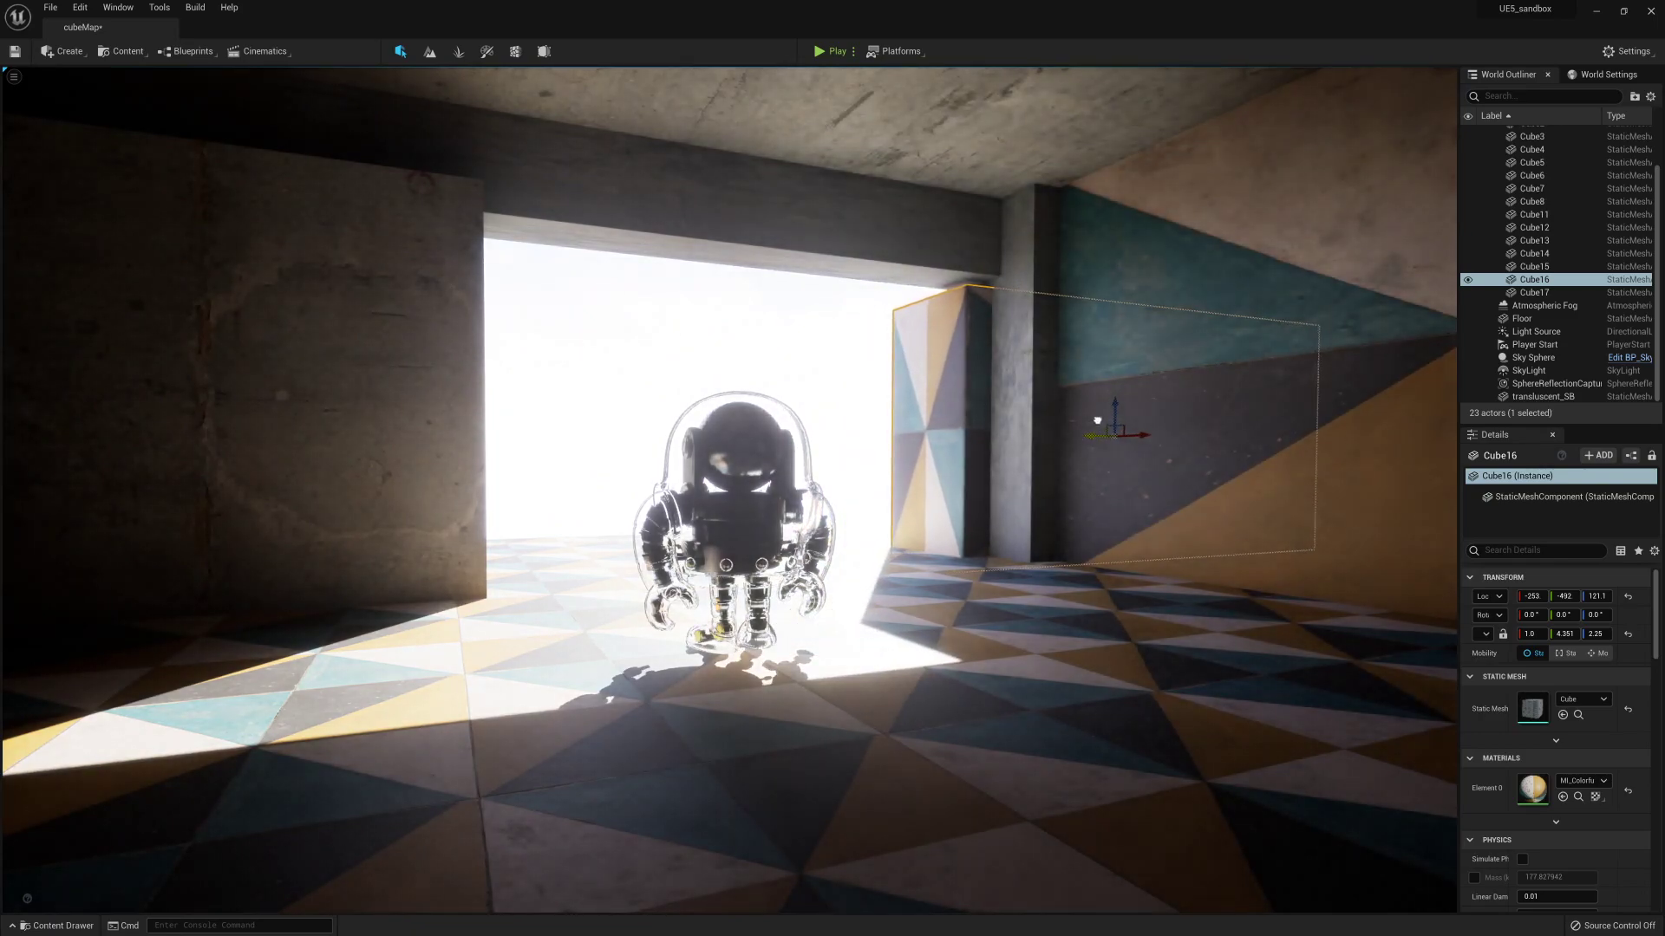
Step: Slide Cube16 back across the opening behind the robot to a Y location of about -291
{"action": "right_click_drag", "start_coordinate": [1092, 505], "coordinate": [546, 488]}
{"action": "right_click_drag", "start_coordinate": [663, 481], "coordinate": [664, 482]}
{"action": "right_click_drag", "start_coordinate": [977, 472], "coordinate": [1048, 454]}
{"action": "right_click_drag", "start_coordinate": [1348, 402], "coordinate": [1349, 403]}
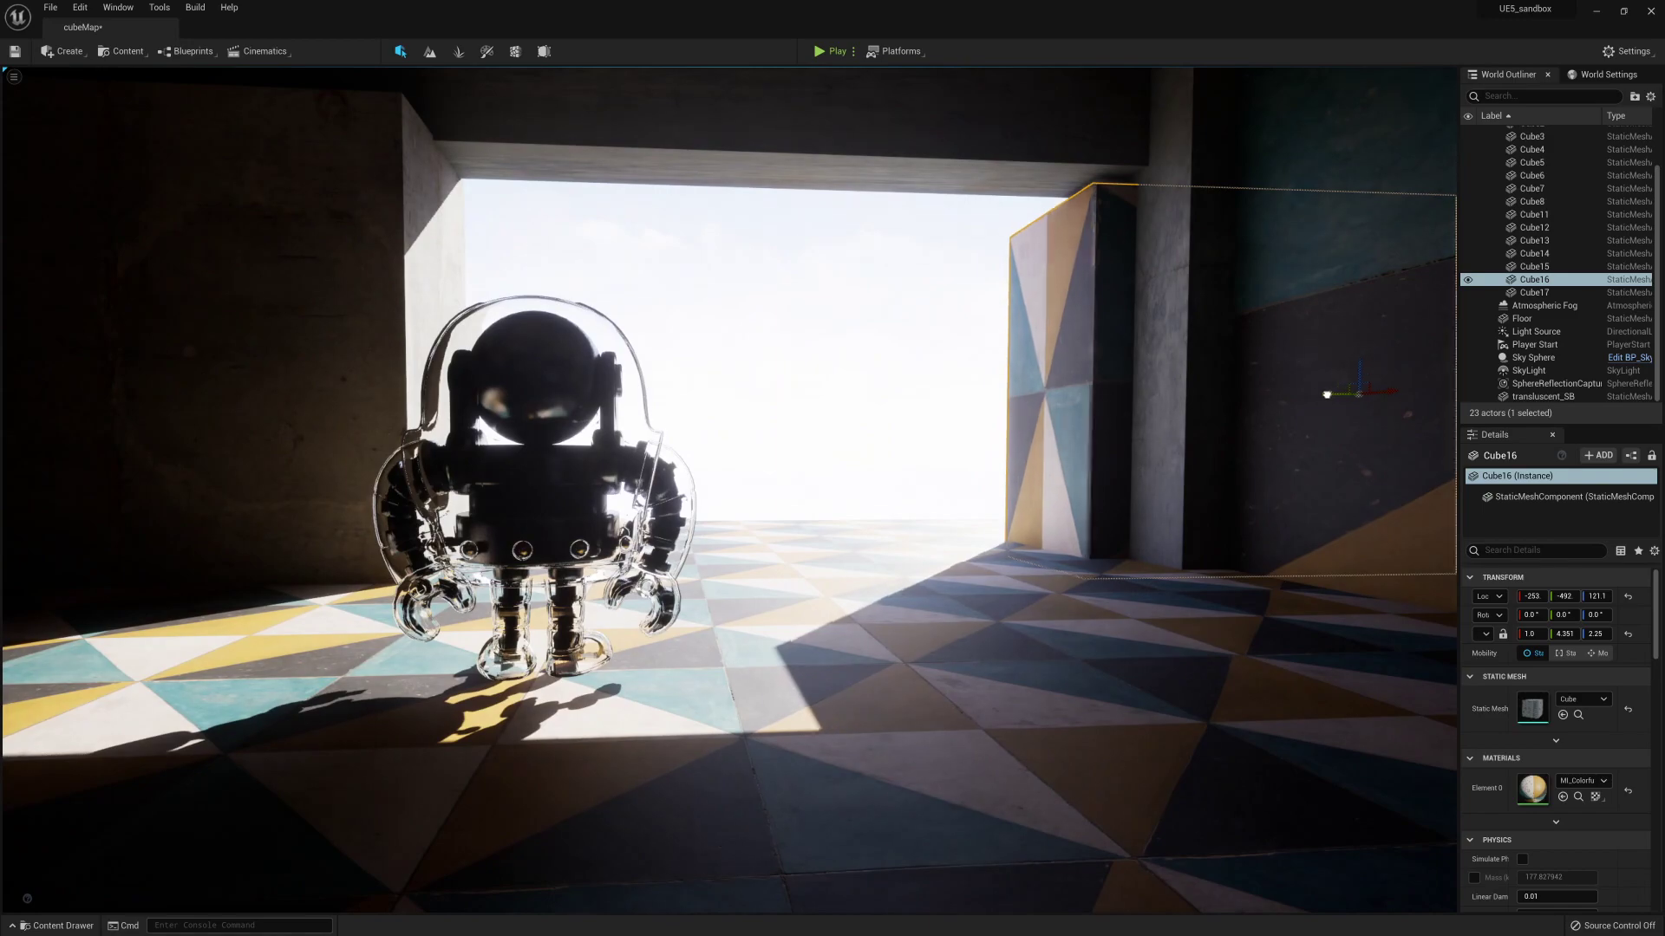
{"action": "left_click_drag", "start_coordinate": [1327, 394], "coordinate": [1037, 404]}
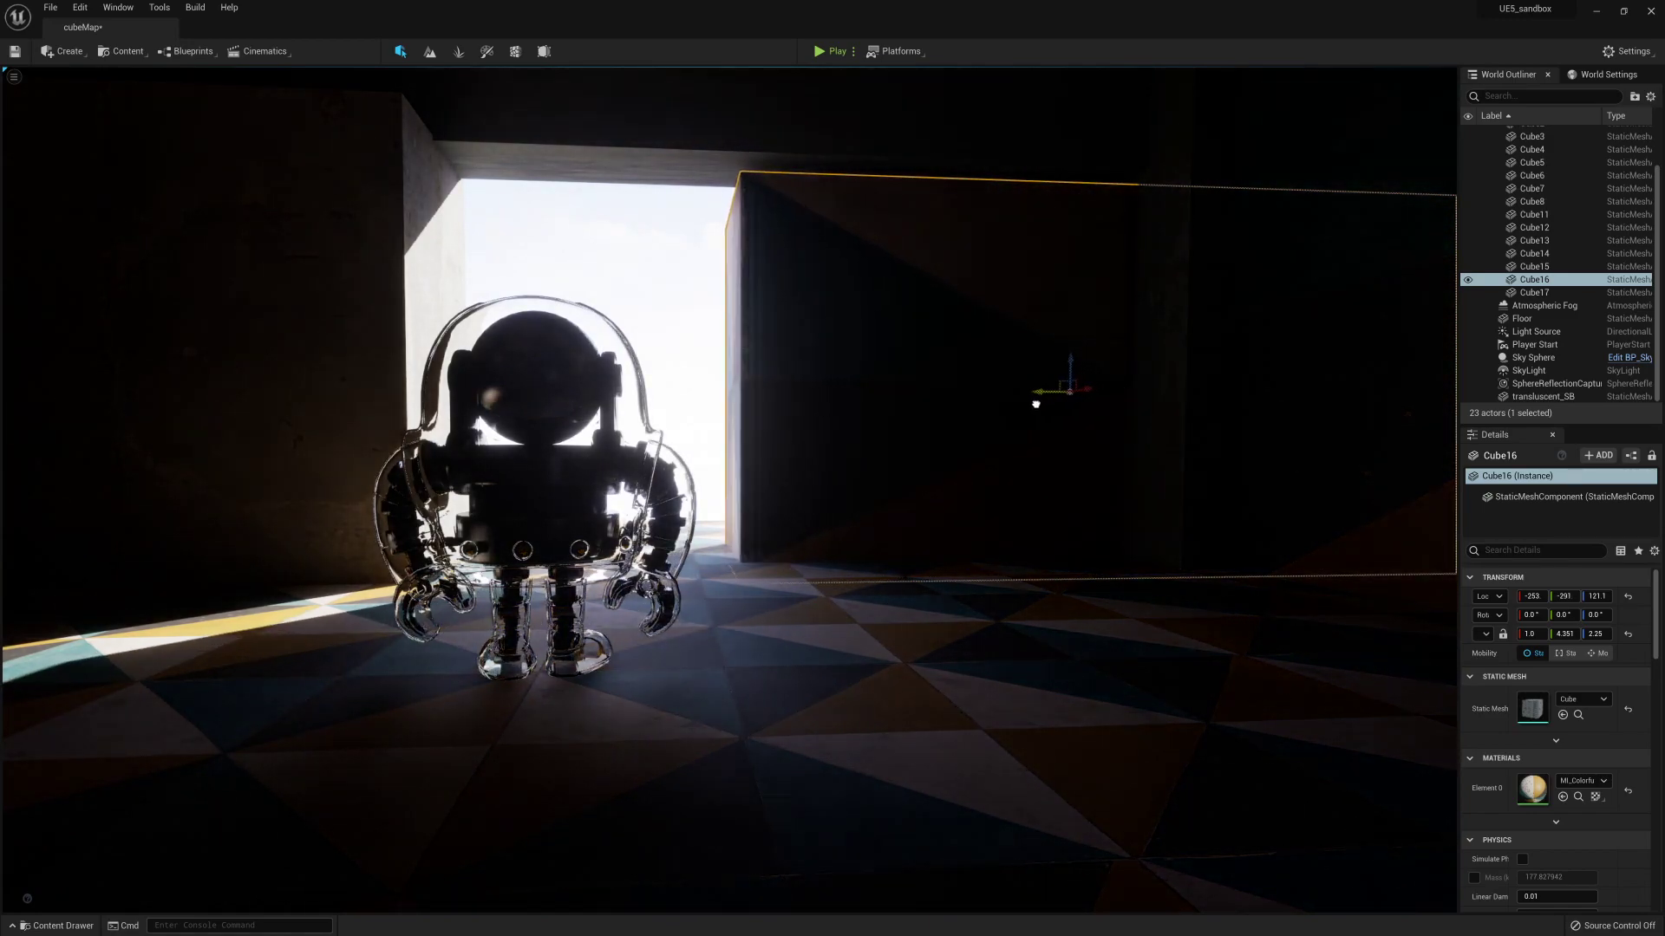
Step: Set Cube16 at a Z location of about 131 and slide it away from the opening to Y about -420
{"action": "right_click_drag", "start_coordinate": [1036, 404], "coordinate": [1002, 430]}
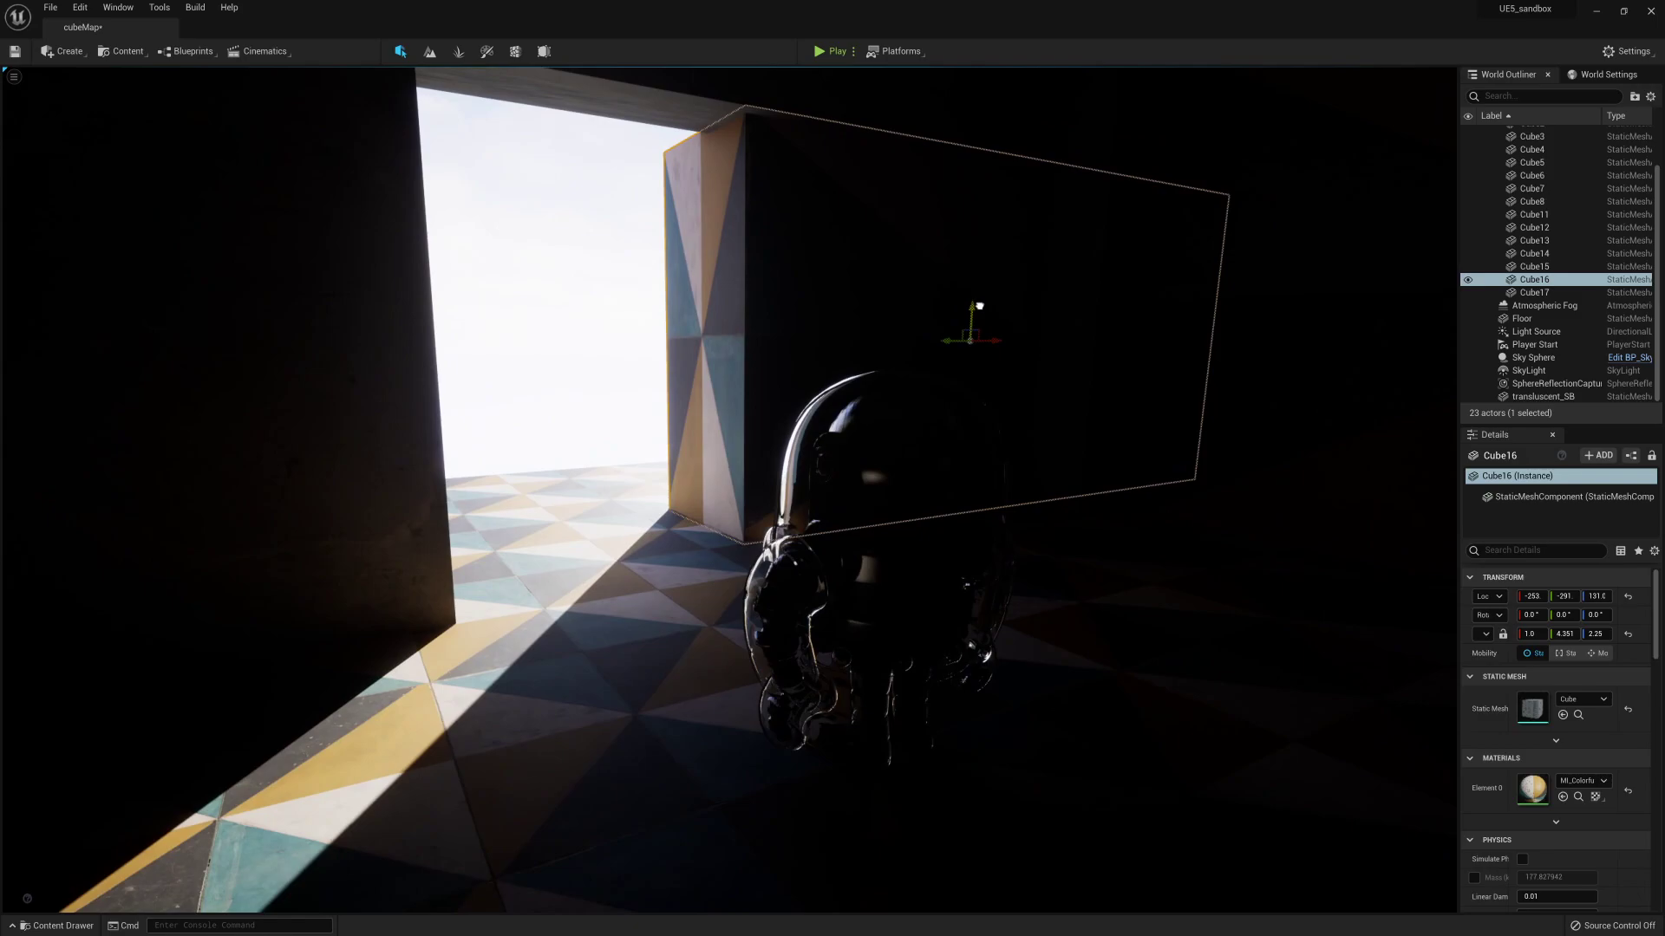
{"action": "left_click_drag", "start_coordinate": [954, 340], "coordinate": [1063, 319]}
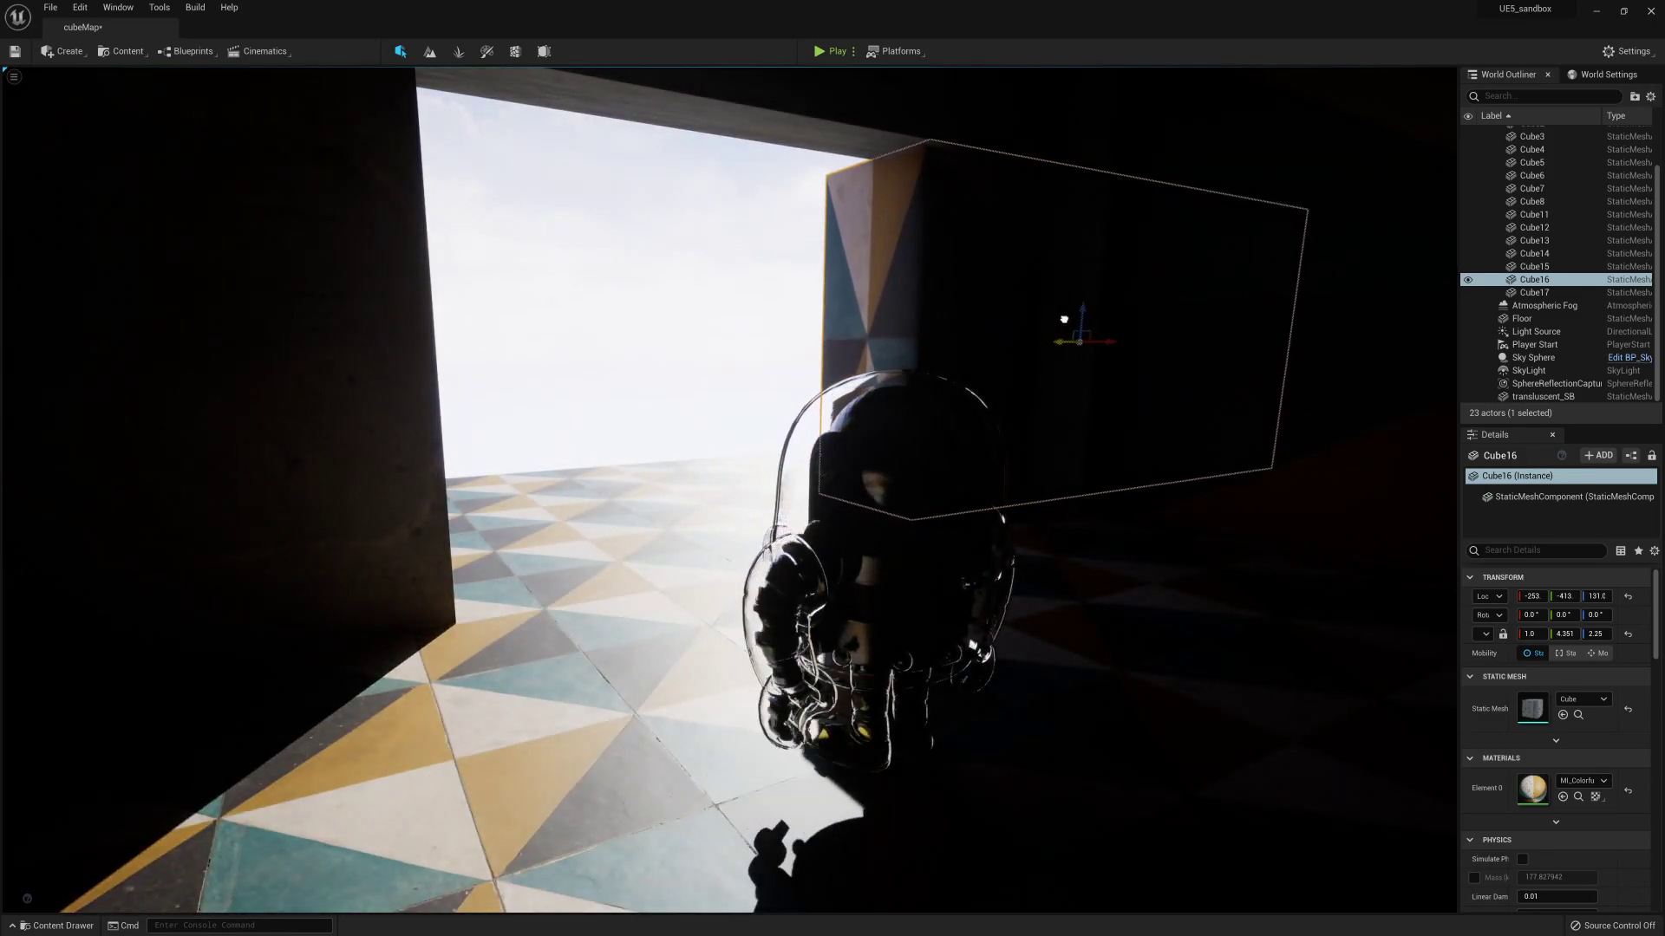
{"action": "right_click_drag", "start_coordinate": [1067, 341], "coordinate": [1188, 335]}
{"action": "right_click_drag", "start_coordinate": [351, 344], "coordinate": [351, 344]}
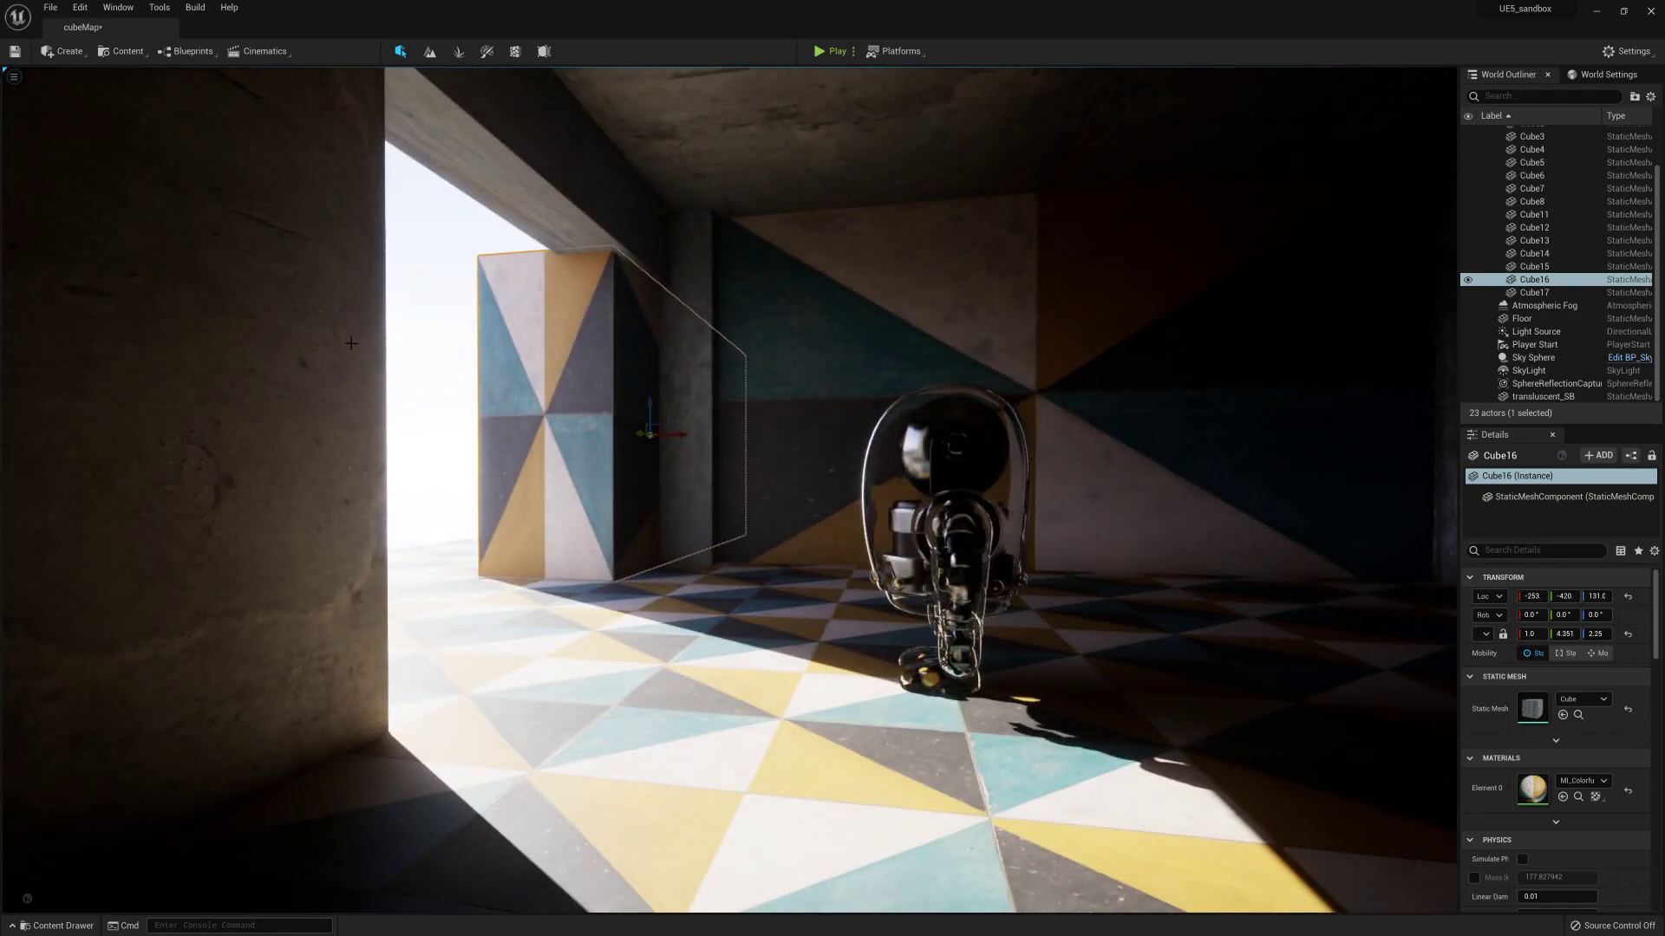
Step: Lower Cube13 to a Z location of about 98, and raise it to about 255 to let light in underneath
{"action": "left_click", "coordinate": [423, 263]}
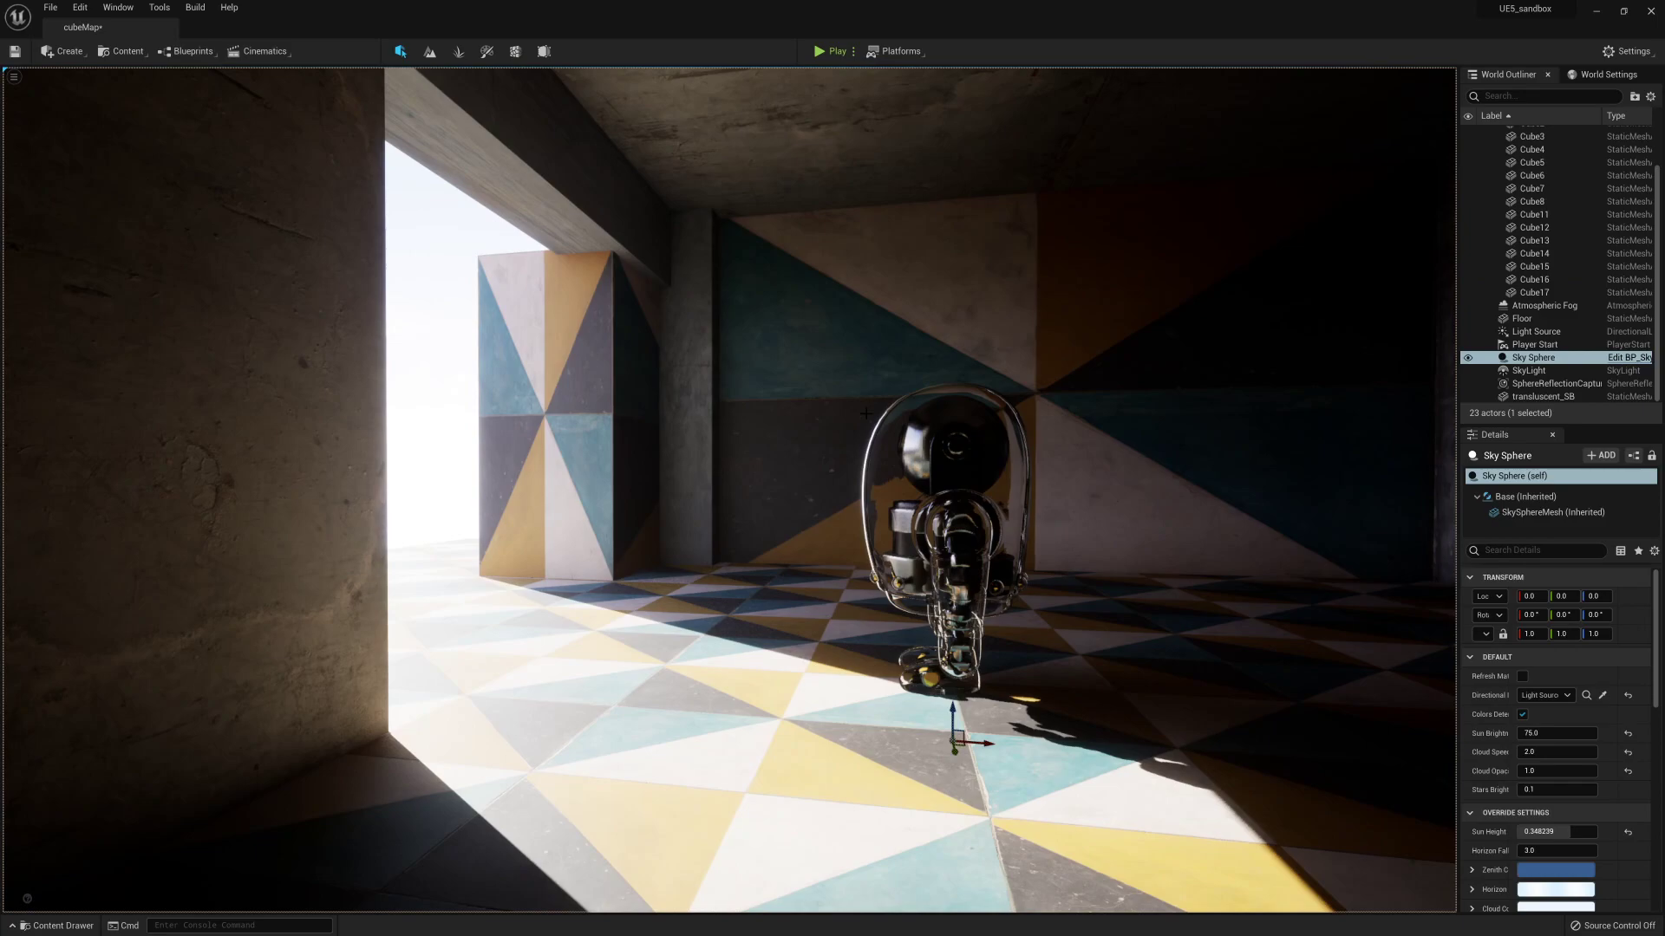
{"action": "right_click_drag", "start_coordinate": [865, 413], "coordinate": [866, 414]}
{"action": "left_click", "coordinate": [409, 270]}
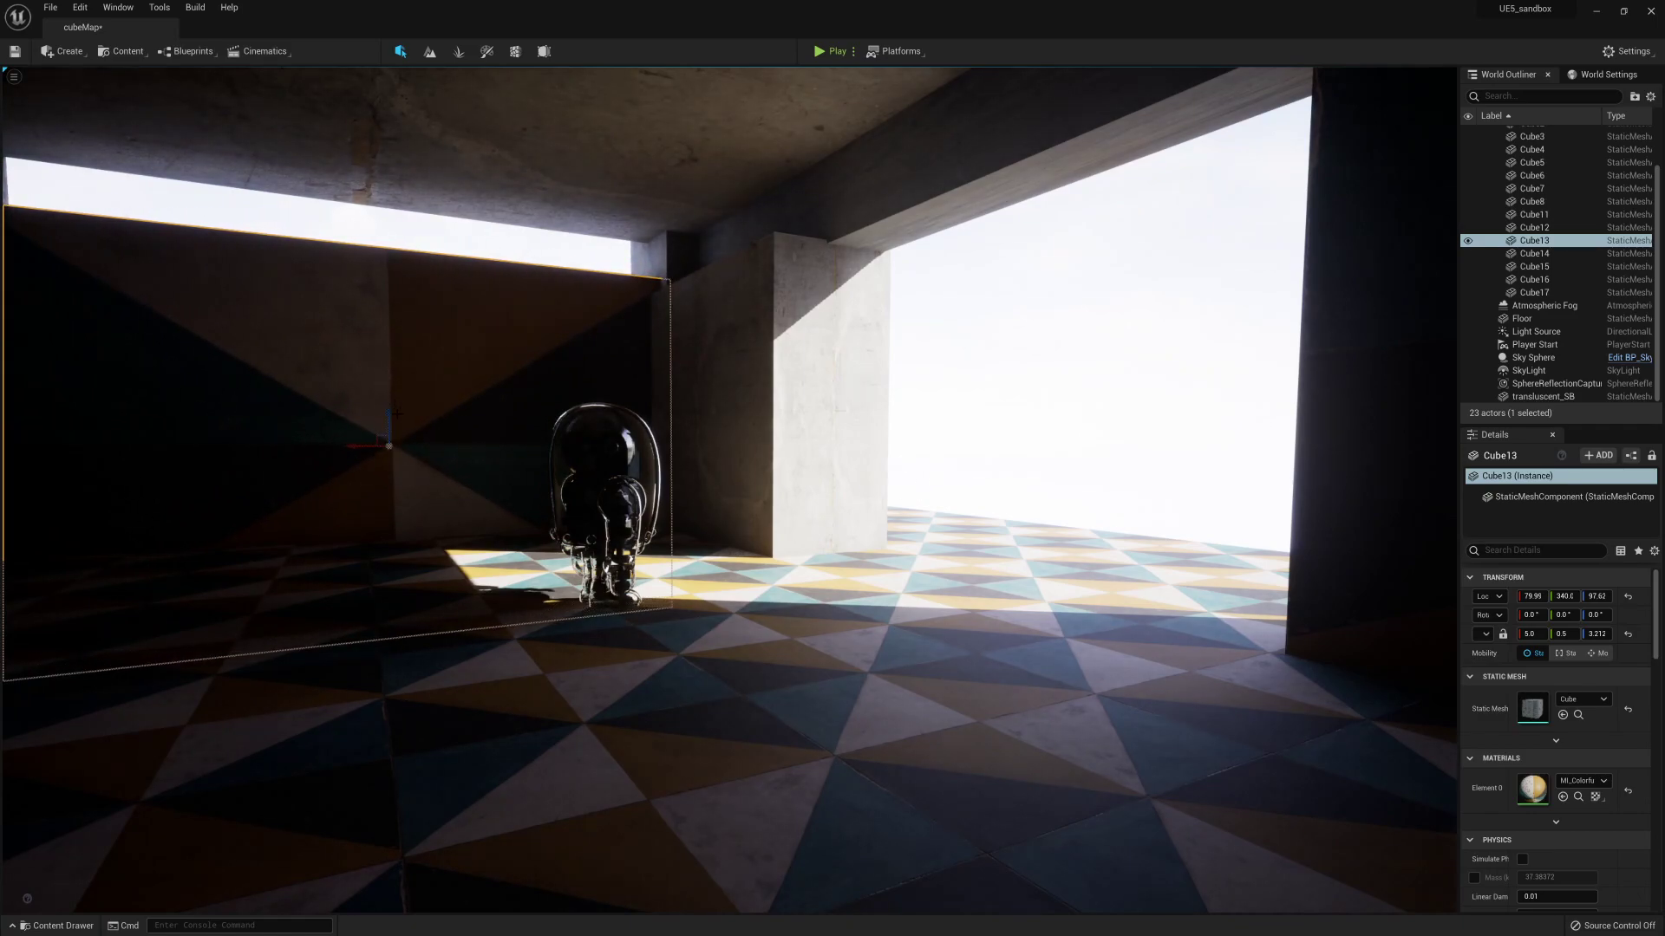
{"action": "left_click_drag", "start_coordinate": [388, 408], "coordinate": [425, 192]}
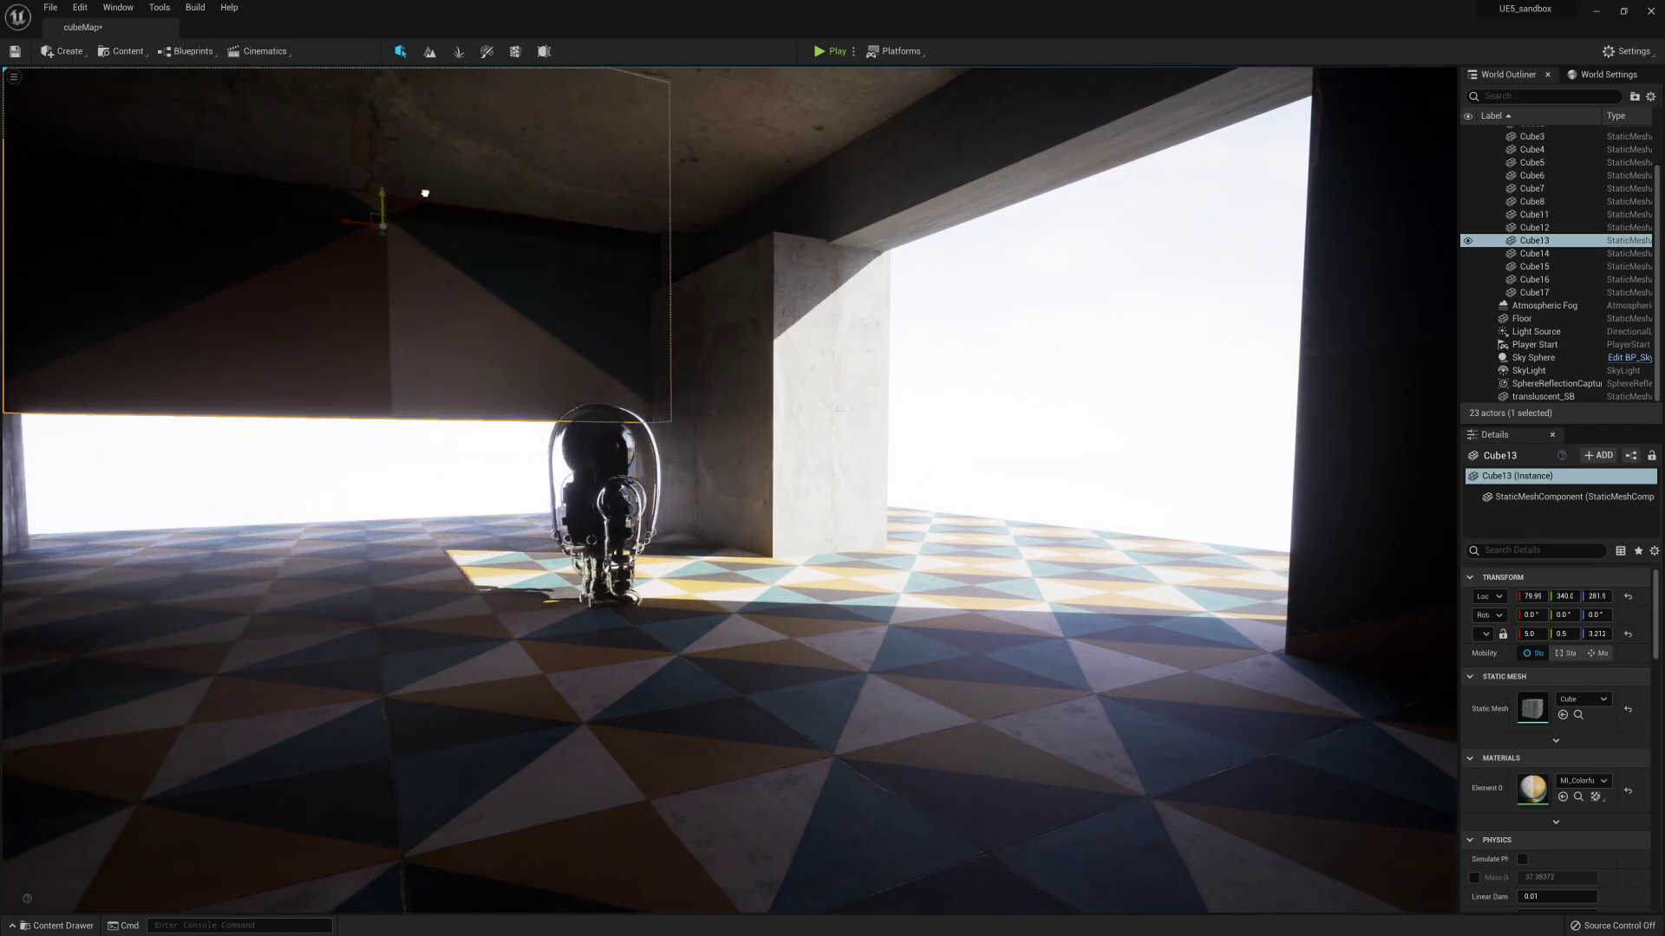
{"action": "left_click_drag", "start_coordinate": [530, 391], "coordinate": [230, 392], "text": "alt"}
{"action": "right_click_drag", "start_coordinate": [530, 391], "coordinate": [530, 392]}
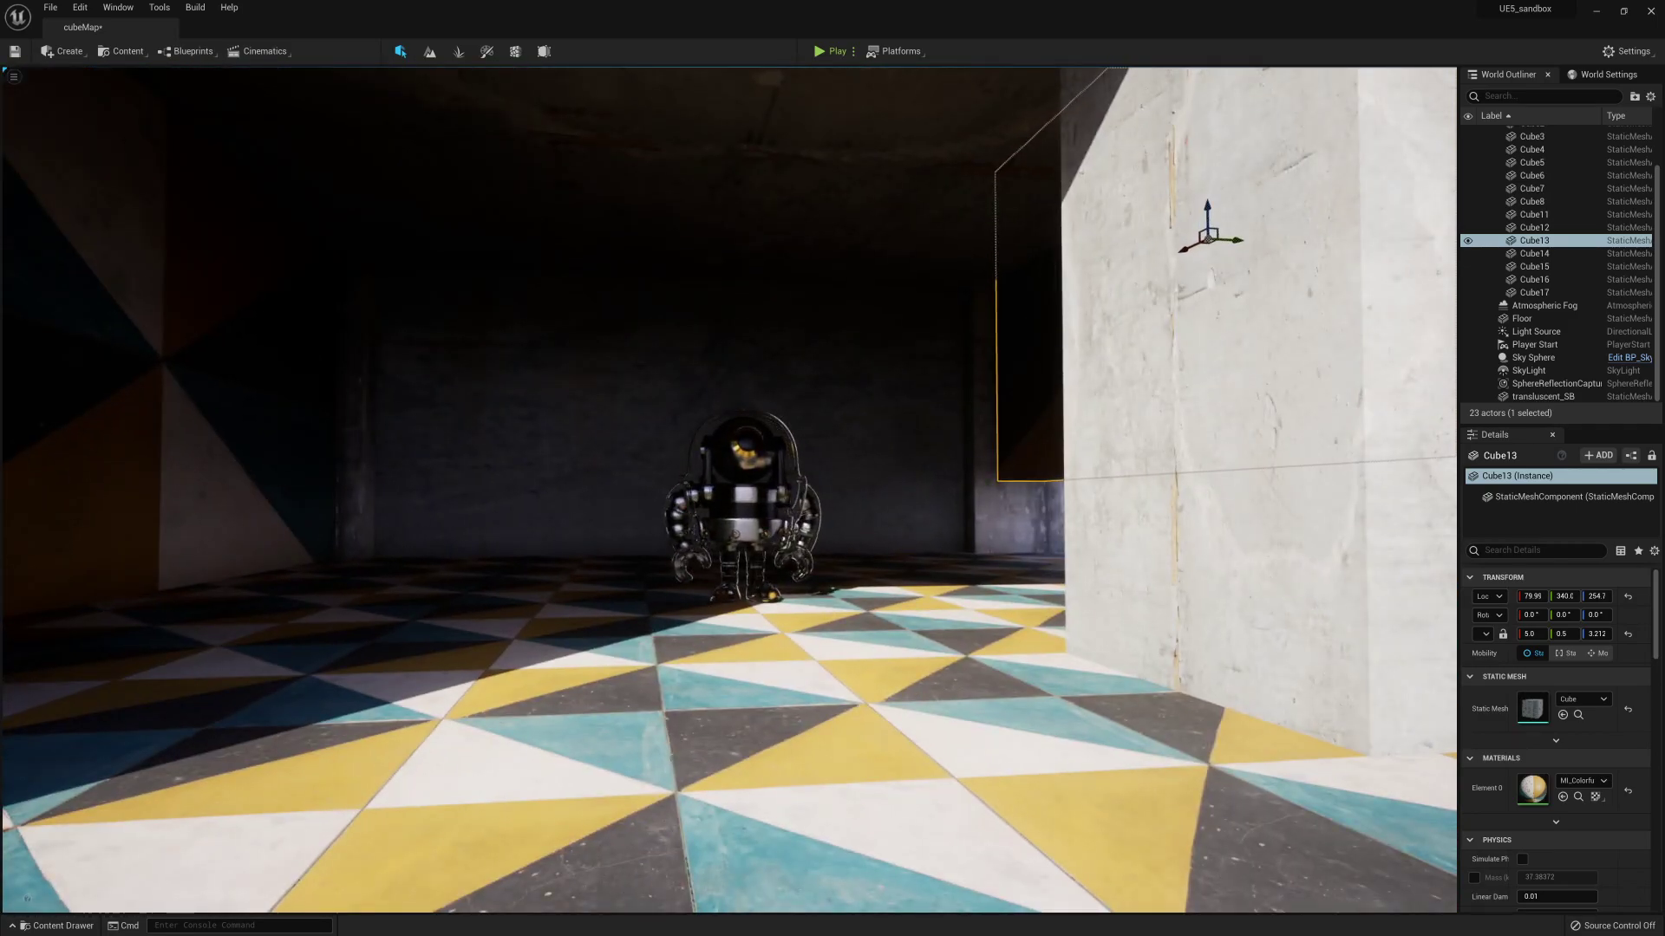
Step: Raise the upper column block Cube7 in the dark corner to a Z location of about 324, and clear the selection
{"action": "left_click", "coordinate": [555, 217]}
{"action": "left_click", "coordinate": [330, 274]}
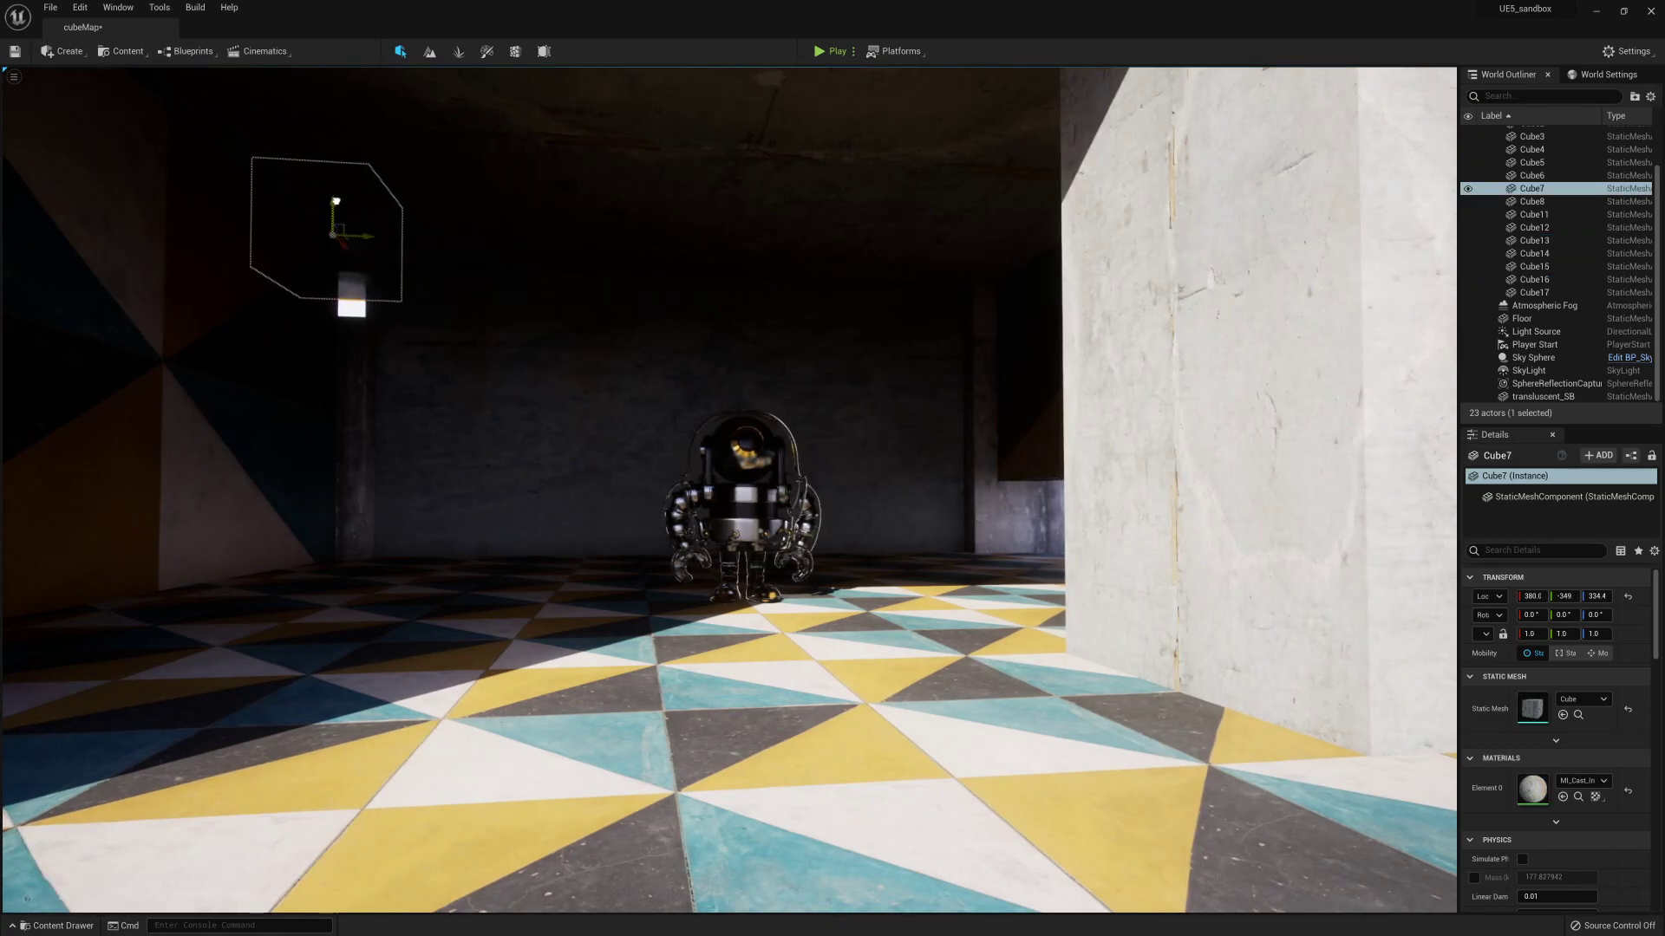
{"action": "right_click_drag", "start_coordinate": [642, 345], "coordinate": [642, 345]}
{"action": "key", "text": "Escape"}
{"action": "right_click_drag", "start_coordinate": [847, 442], "coordinate": [847, 442]}
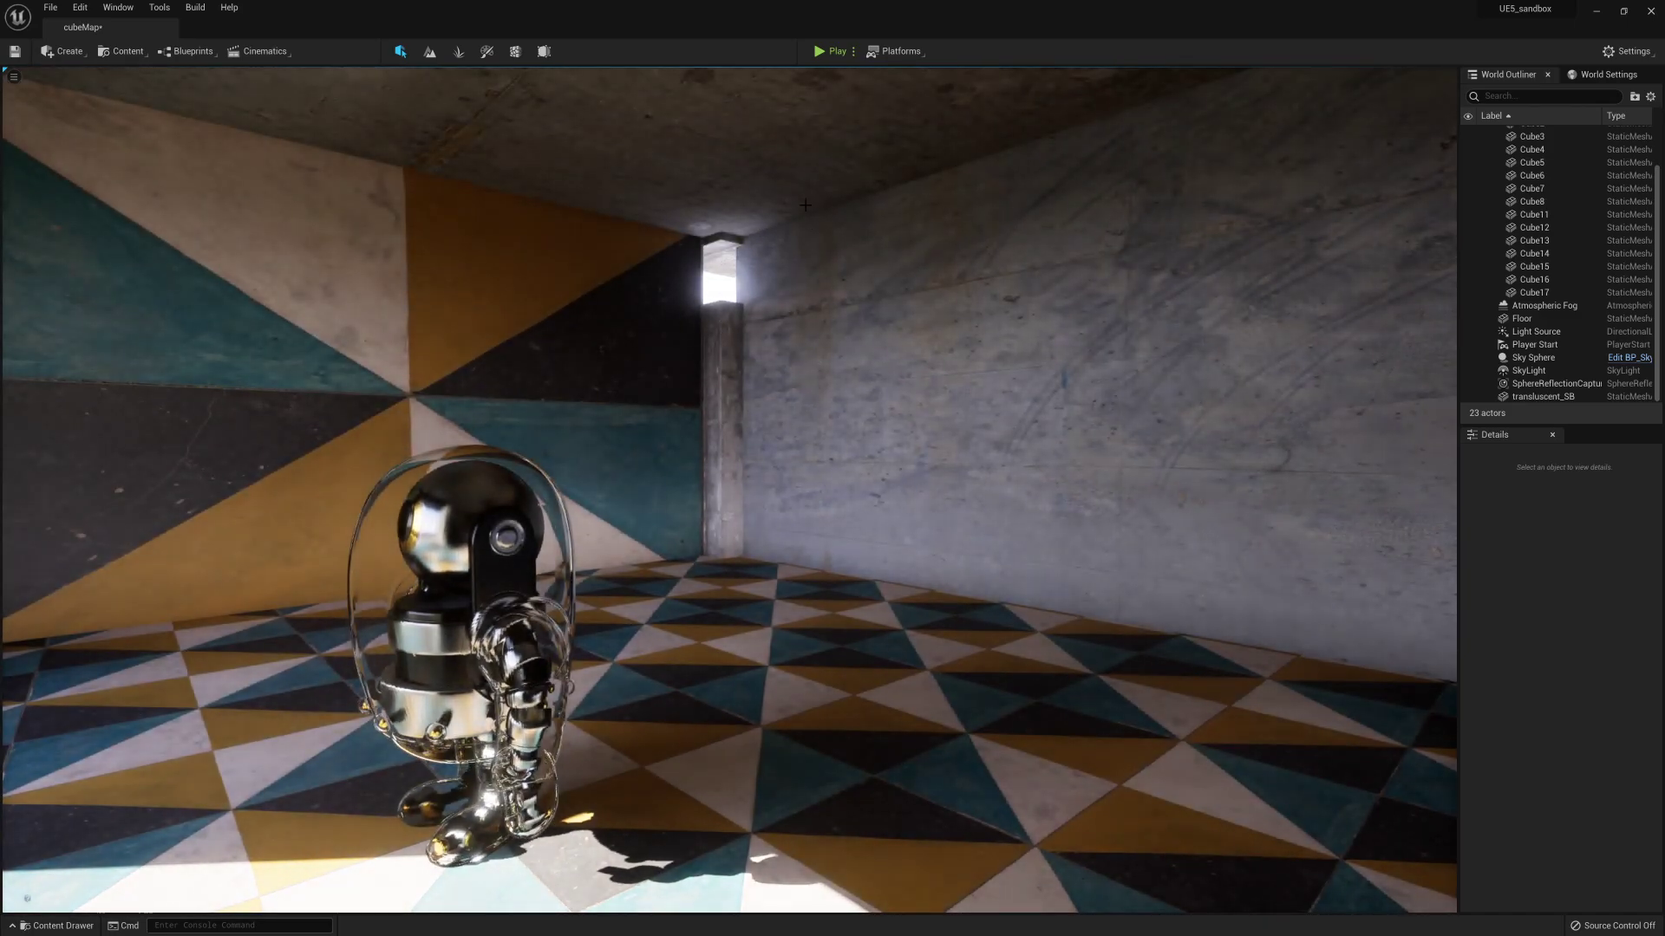
Step: Slide Cube16 across its opening to a Y location of about -225 to darken the room, and clear the selection
{"action": "right_click_drag", "start_coordinate": [926, 433], "coordinate": [926, 432]}
{"action": "right_click_drag", "start_coordinate": [385, 470], "coordinate": [385, 470]}
{"action": "right_click_drag", "start_coordinate": [515, 448], "coordinate": [515, 449]}
{"action": "left_click", "coordinate": [640, 431]}
{"action": "left_click_drag", "start_coordinate": [609, 433], "coordinate": [545, 450]}
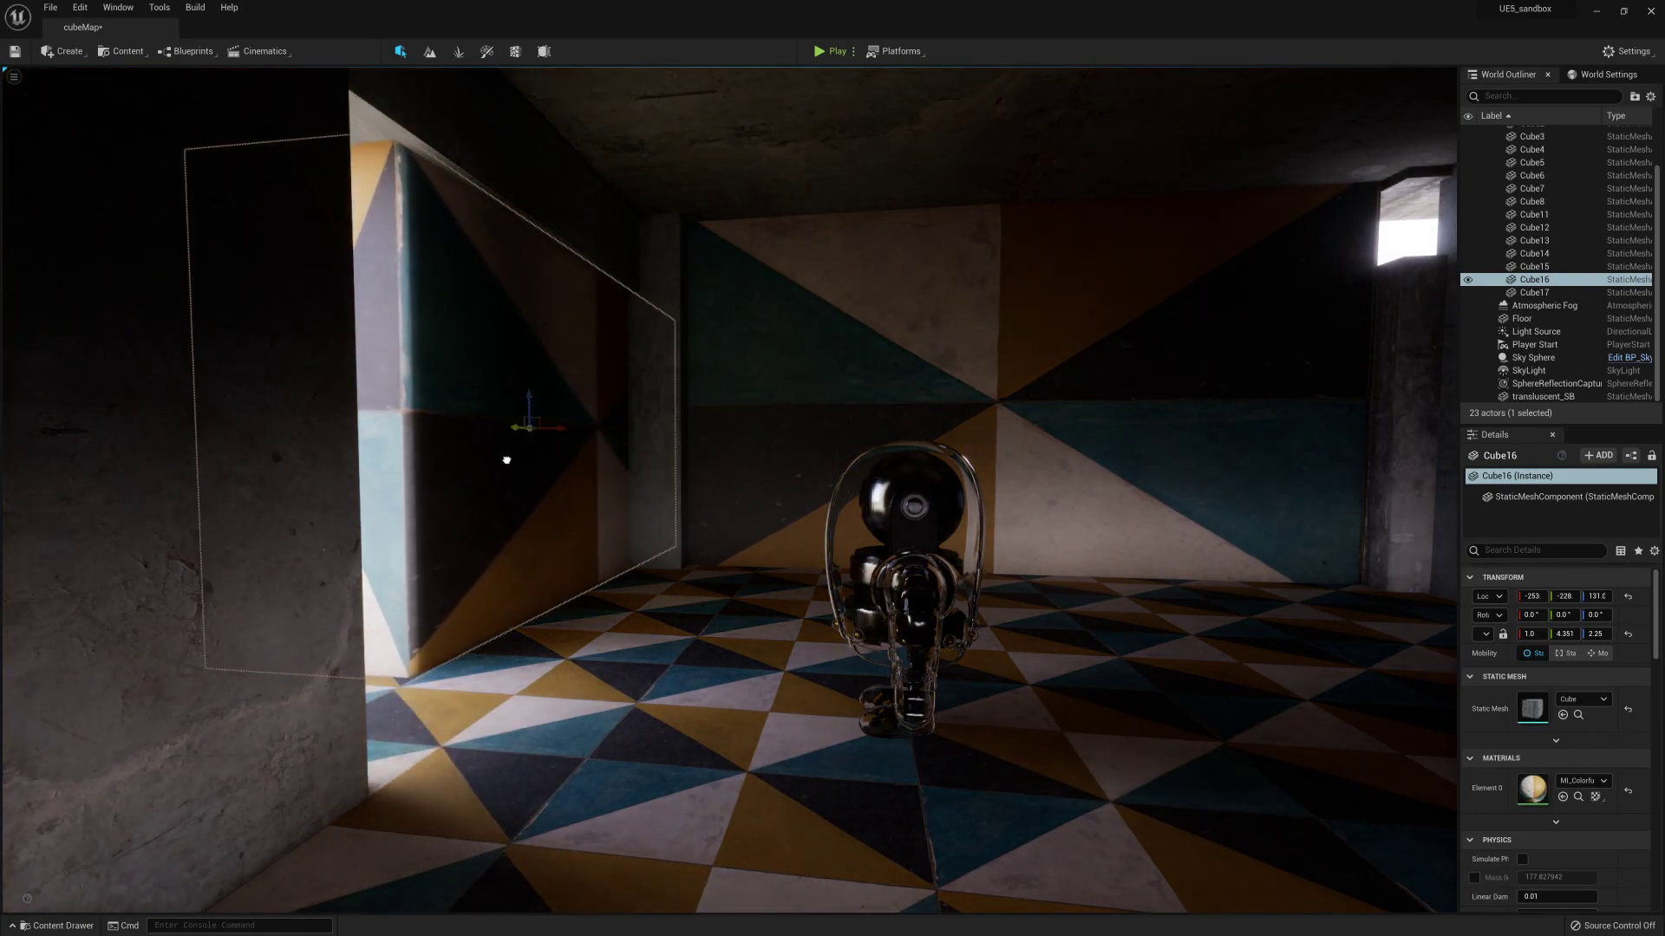
{"action": "right_click_drag", "start_coordinate": [520, 451], "coordinate": [520, 451]}
{"action": "scroll", "coordinate": [1284, 479], "scroll_direction": "up", "scroll_amount": 2}
{"action": "middle_click_drag", "start_coordinate": [1283, 488], "coordinate": [1107, 352]}
{"action": "right_click_drag", "start_coordinate": [1003, 316], "coordinate": [1083, 450]}
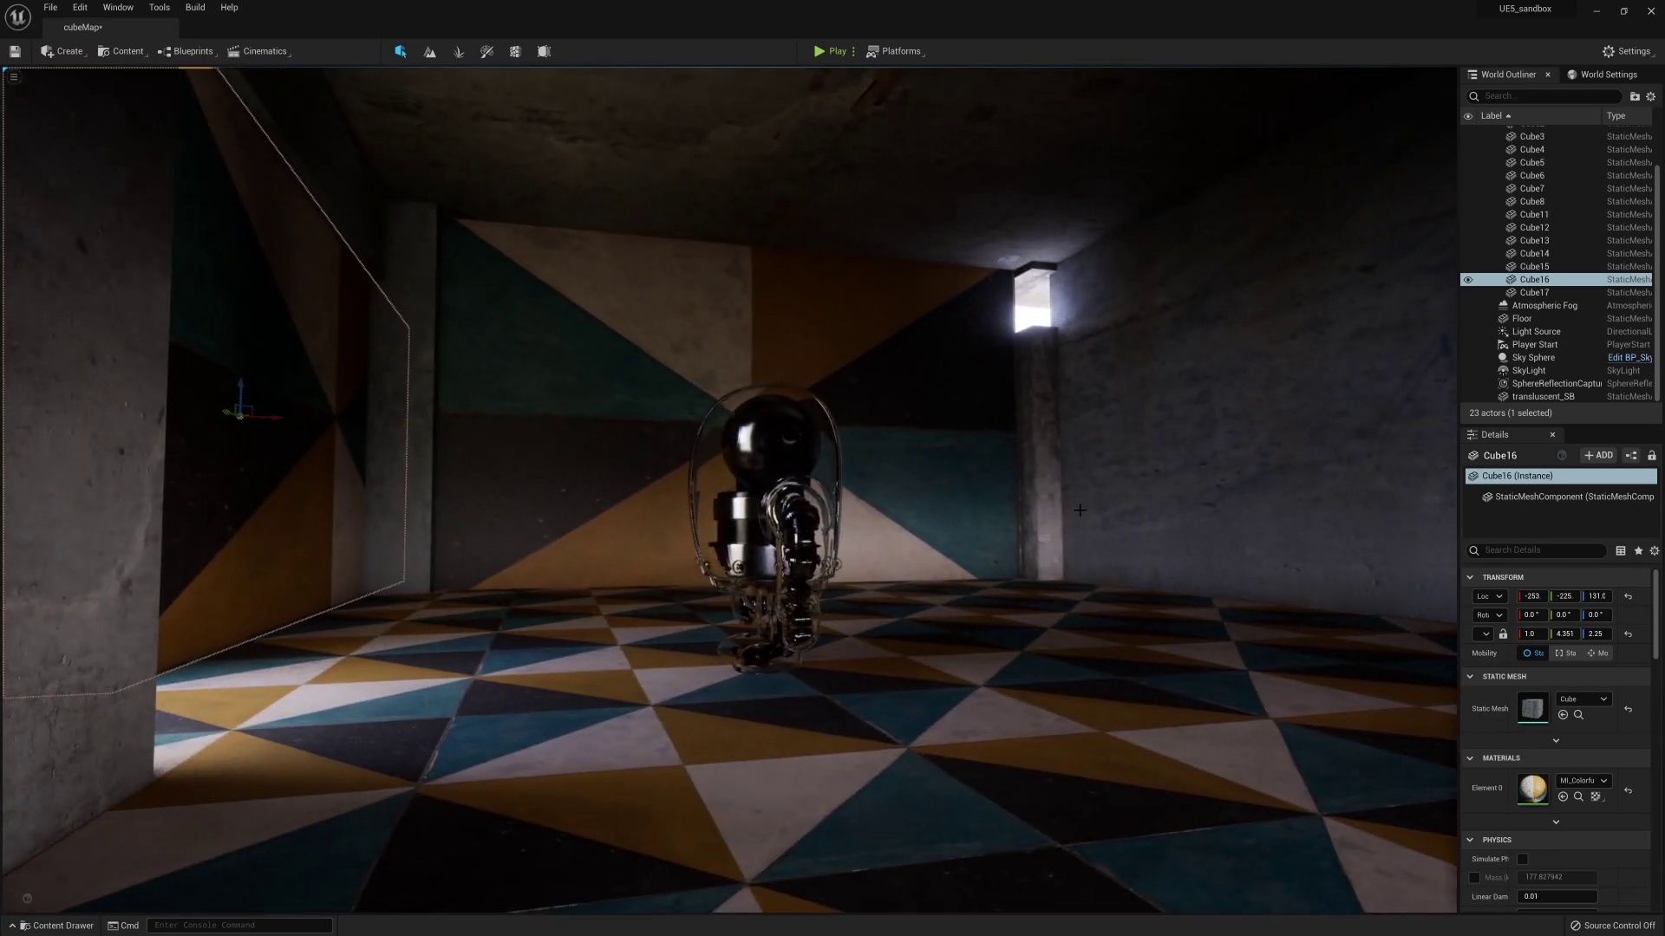
{"action": "key", "text": "Escape"}
Step: Raise Cube13 to a Z location of about 422 to open the side wall, and lower it to about 380
{"action": "left_click_drag", "start_coordinate": [1182, 483], "coordinate": [568, 477], "text": "alt"}
{"action": "right_click_drag", "start_coordinate": [990, 498], "coordinate": [989, 499]}
{"action": "left_click", "coordinate": [485, 373]}
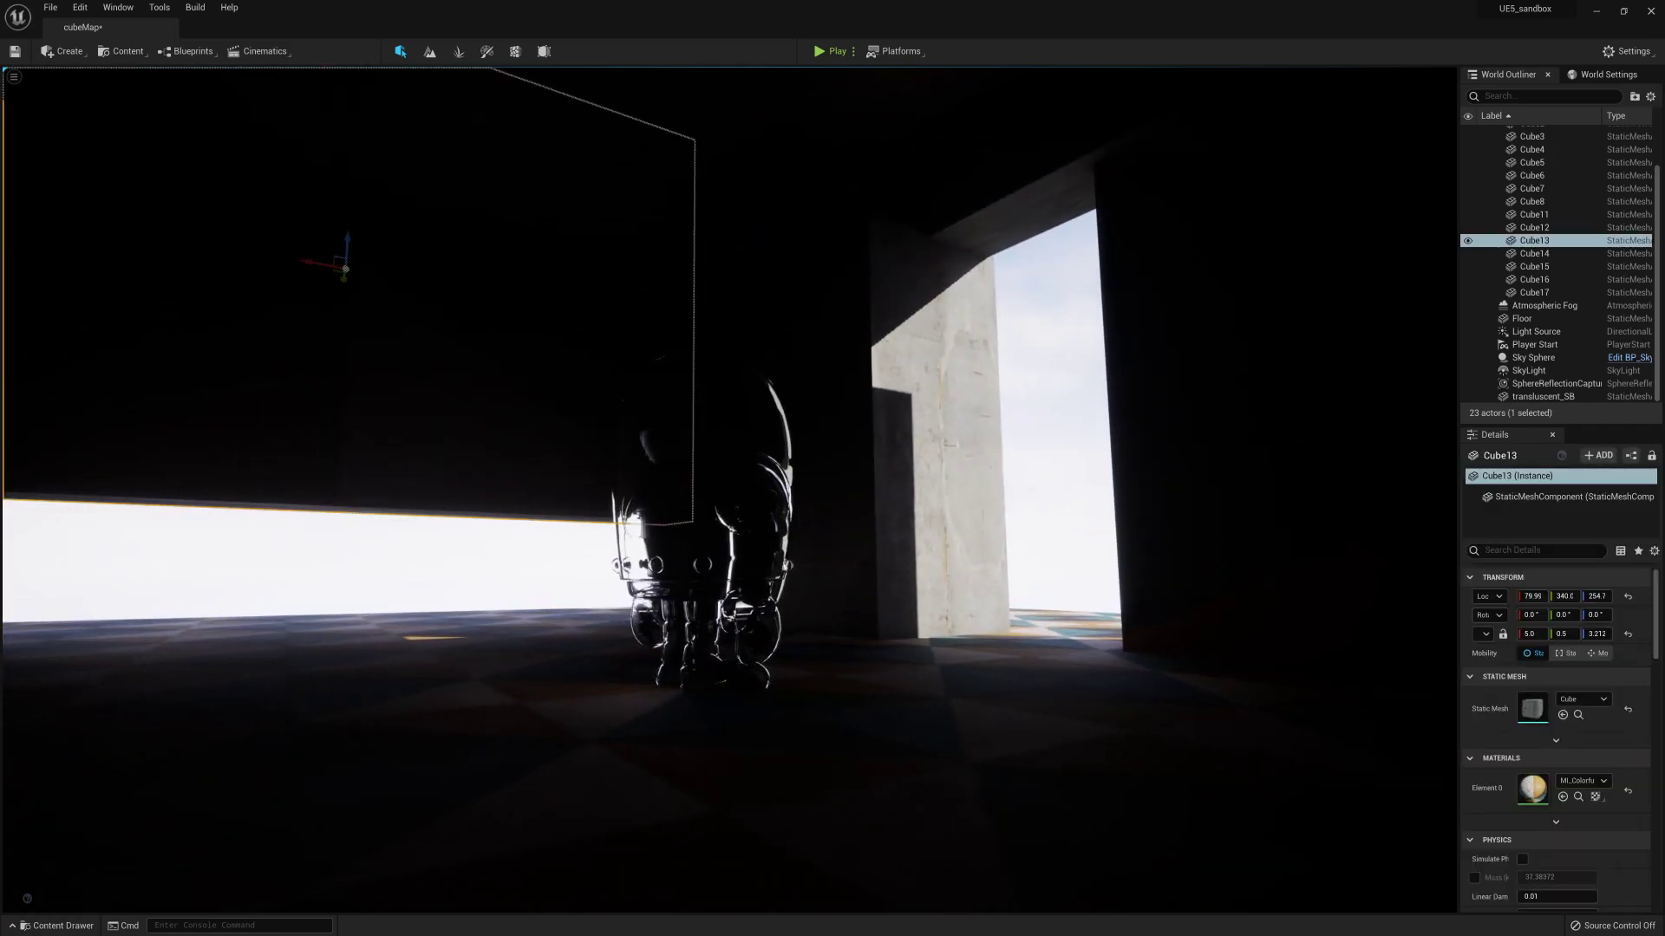
{"action": "left_click_drag", "start_coordinate": [362, 185], "coordinate": [400, 94]}
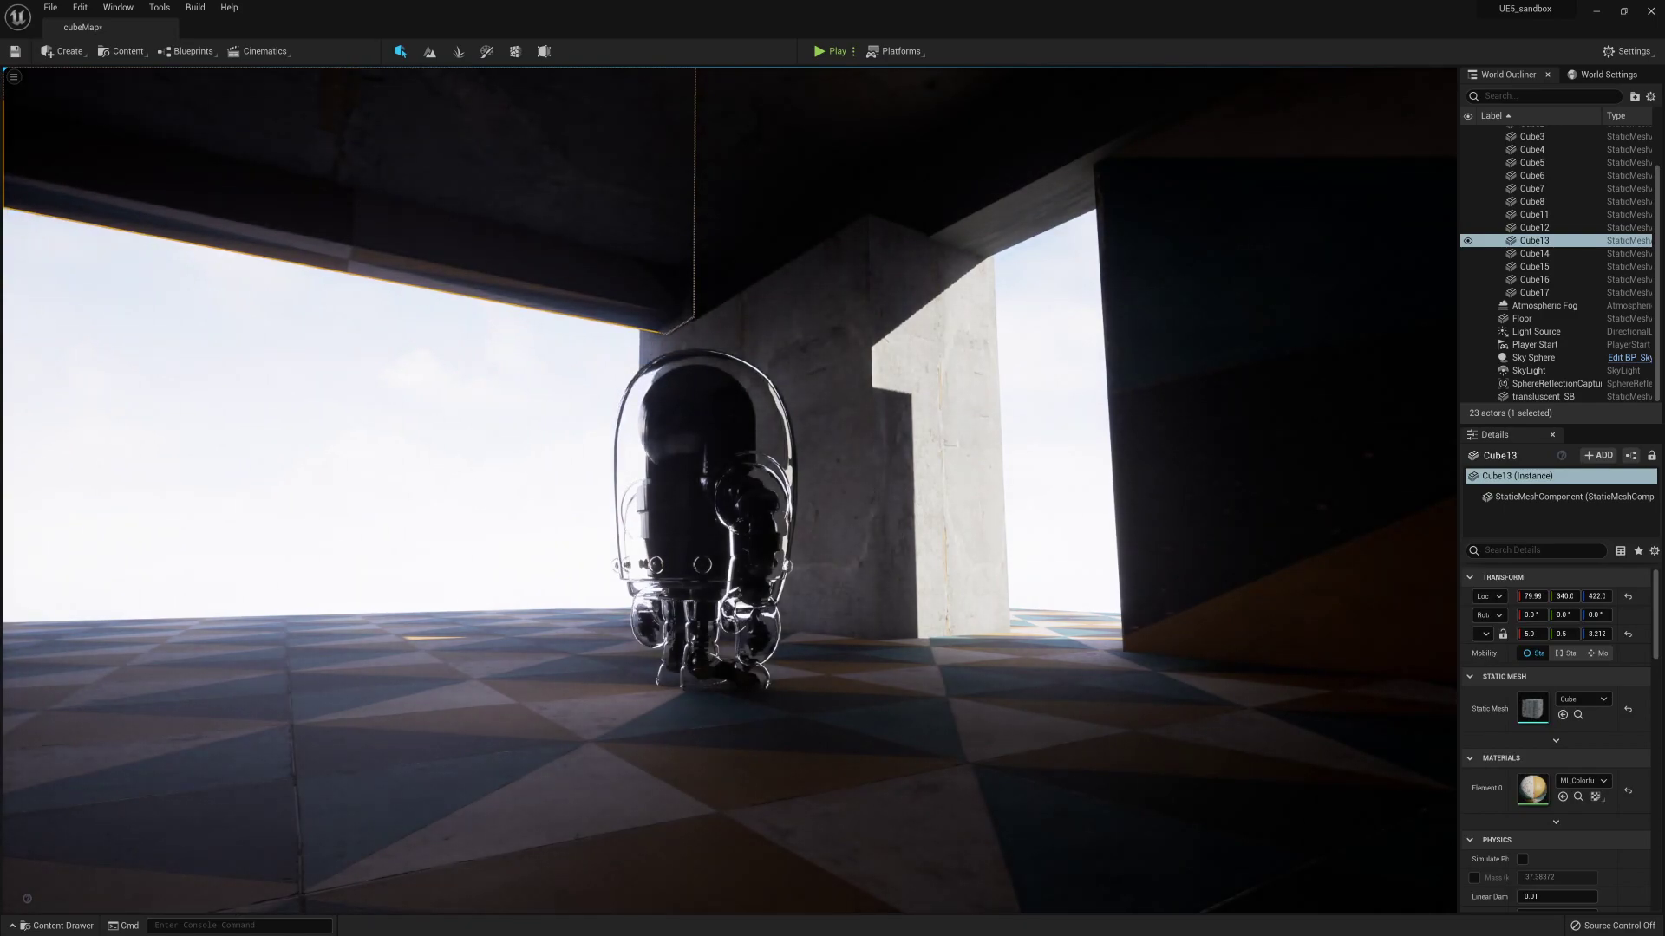
{"action": "key", "text": "d"}
{"action": "right_click_drag", "start_coordinate": [730, 489], "coordinate": [538, 490]}
{"action": "left_click_drag", "start_coordinate": [828, 401], "coordinate": [716, 378], "text": "alt"}
{"action": "right_click_drag", "start_coordinate": [797, 404], "coordinate": [777, 404]}
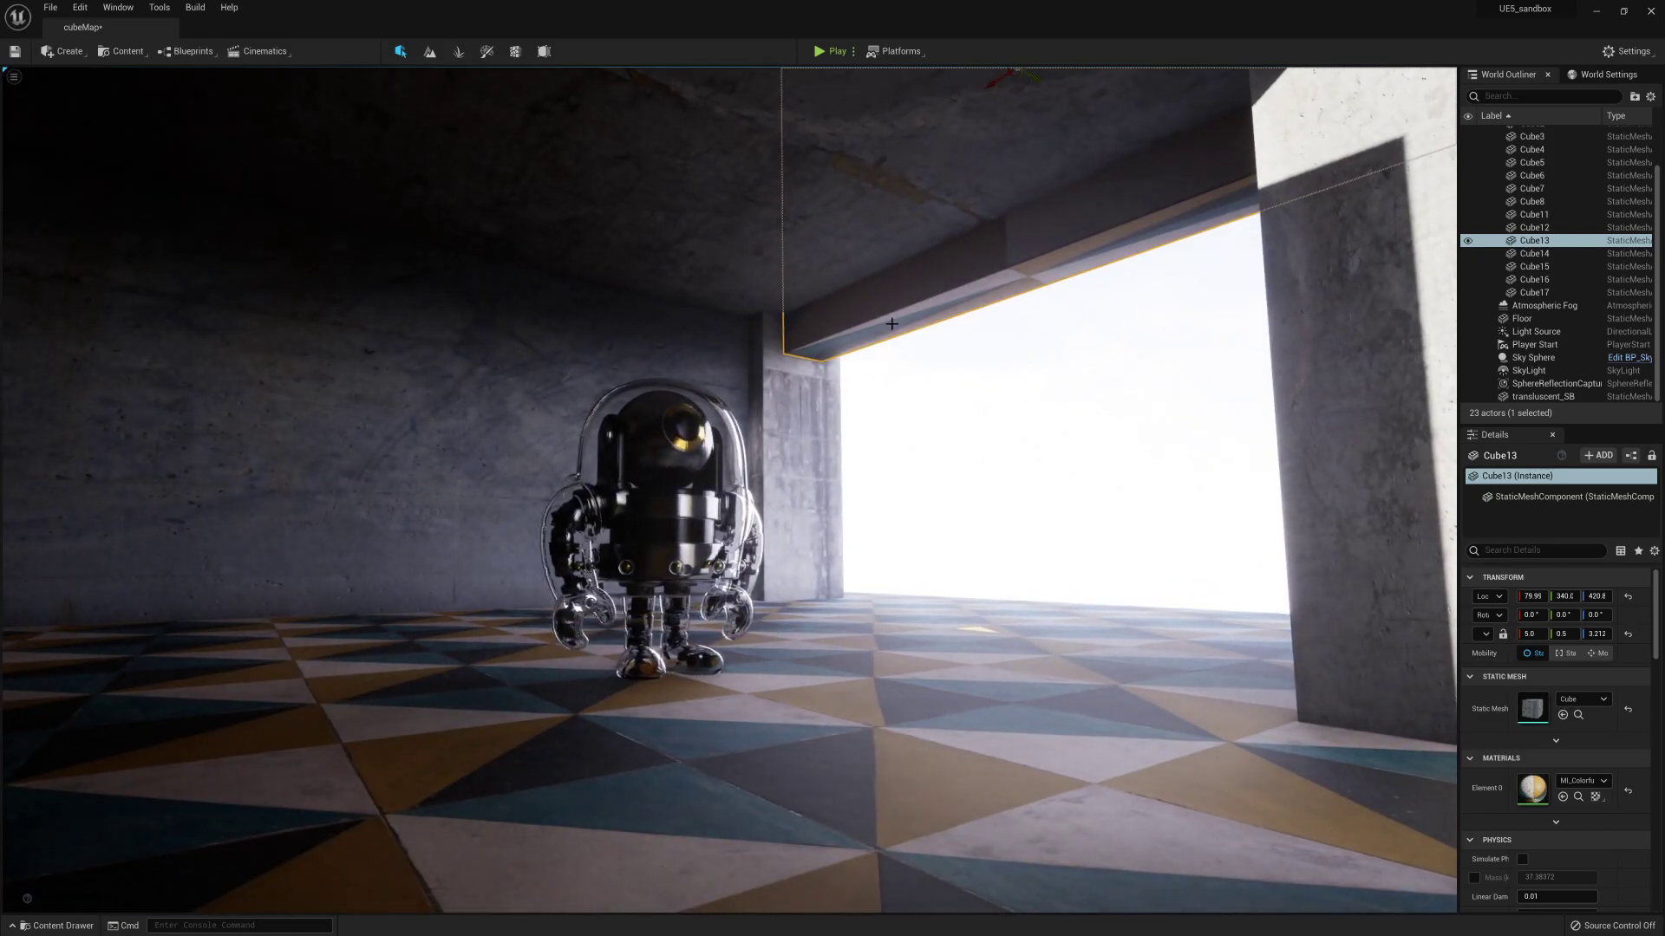
{"action": "middle_click_drag", "start_coordinate": [976, 409], "coordinate": [963, 375]}
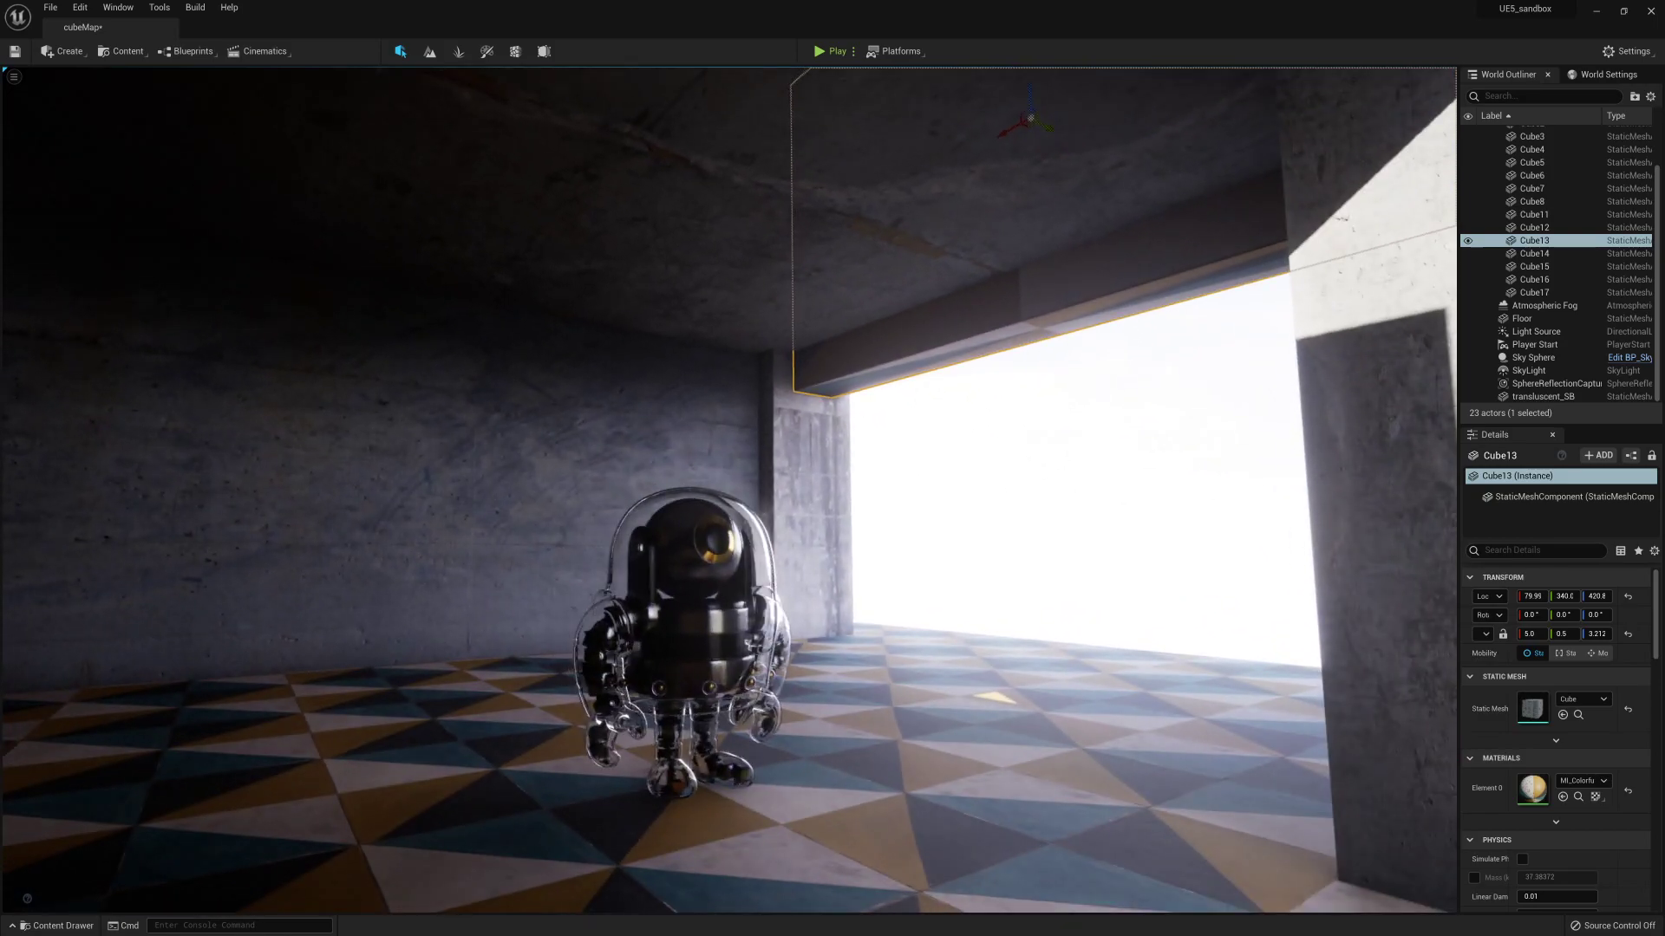
{"action": "right_click_drag", "start_coordinate": [976, 395], "coordinate": [983, 410]}
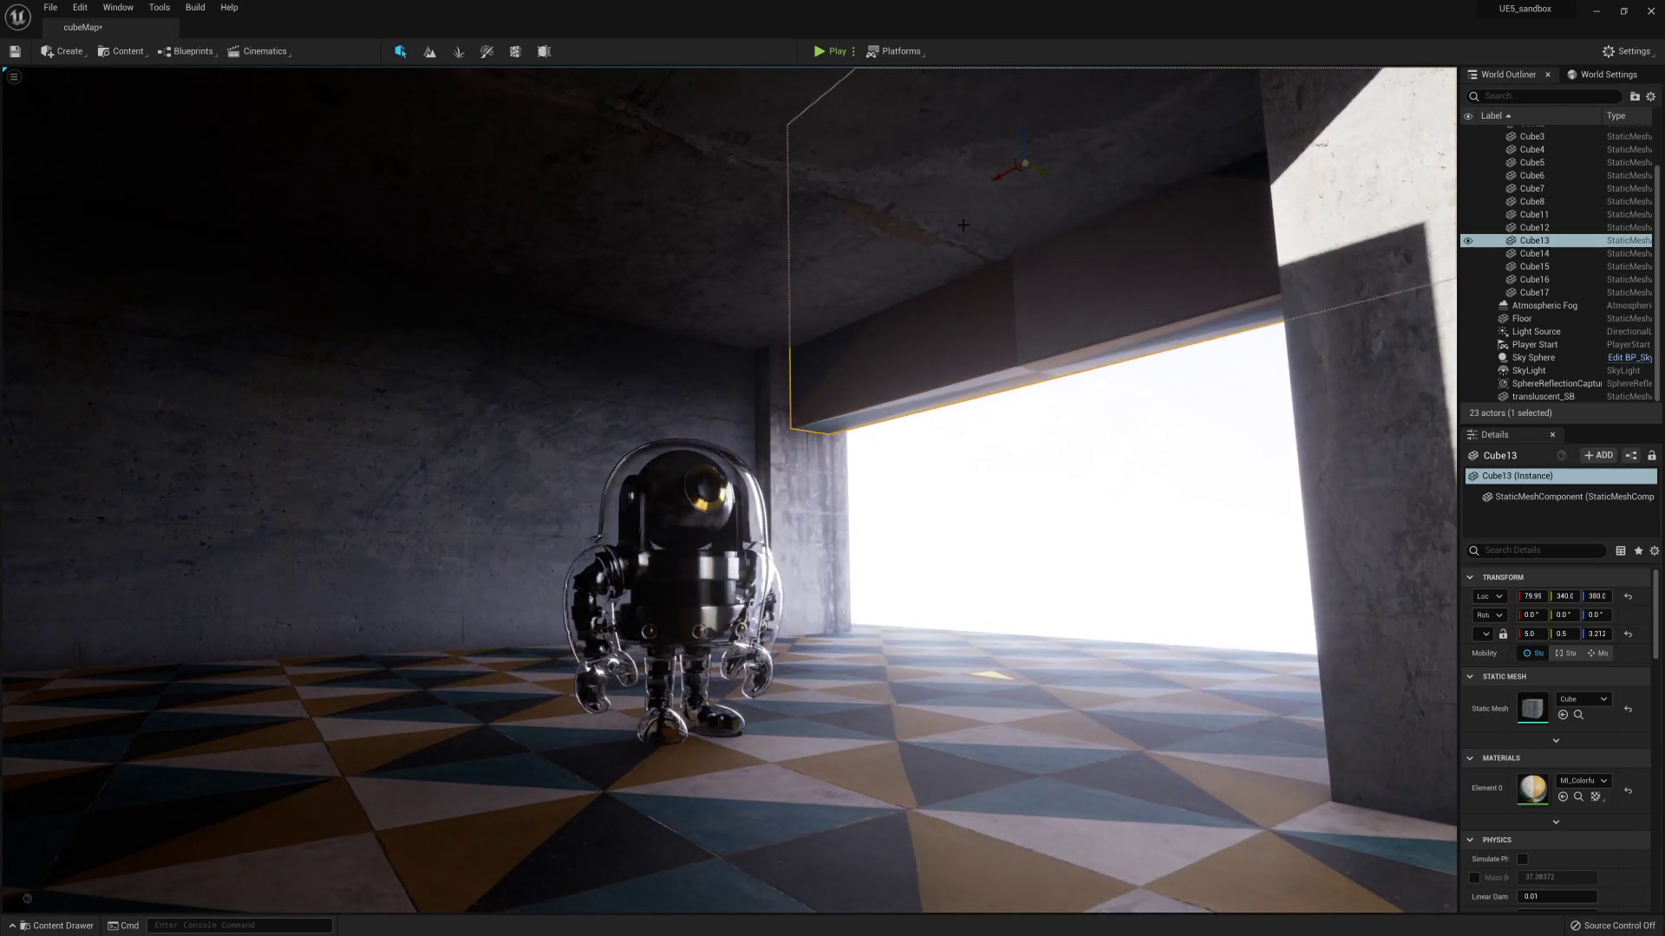
Step: Open Quixel Bridge to show the Worn Concrete Ceiling surface, and minimize its window
{"action": "left_click", "coordinate": [126, 51]}
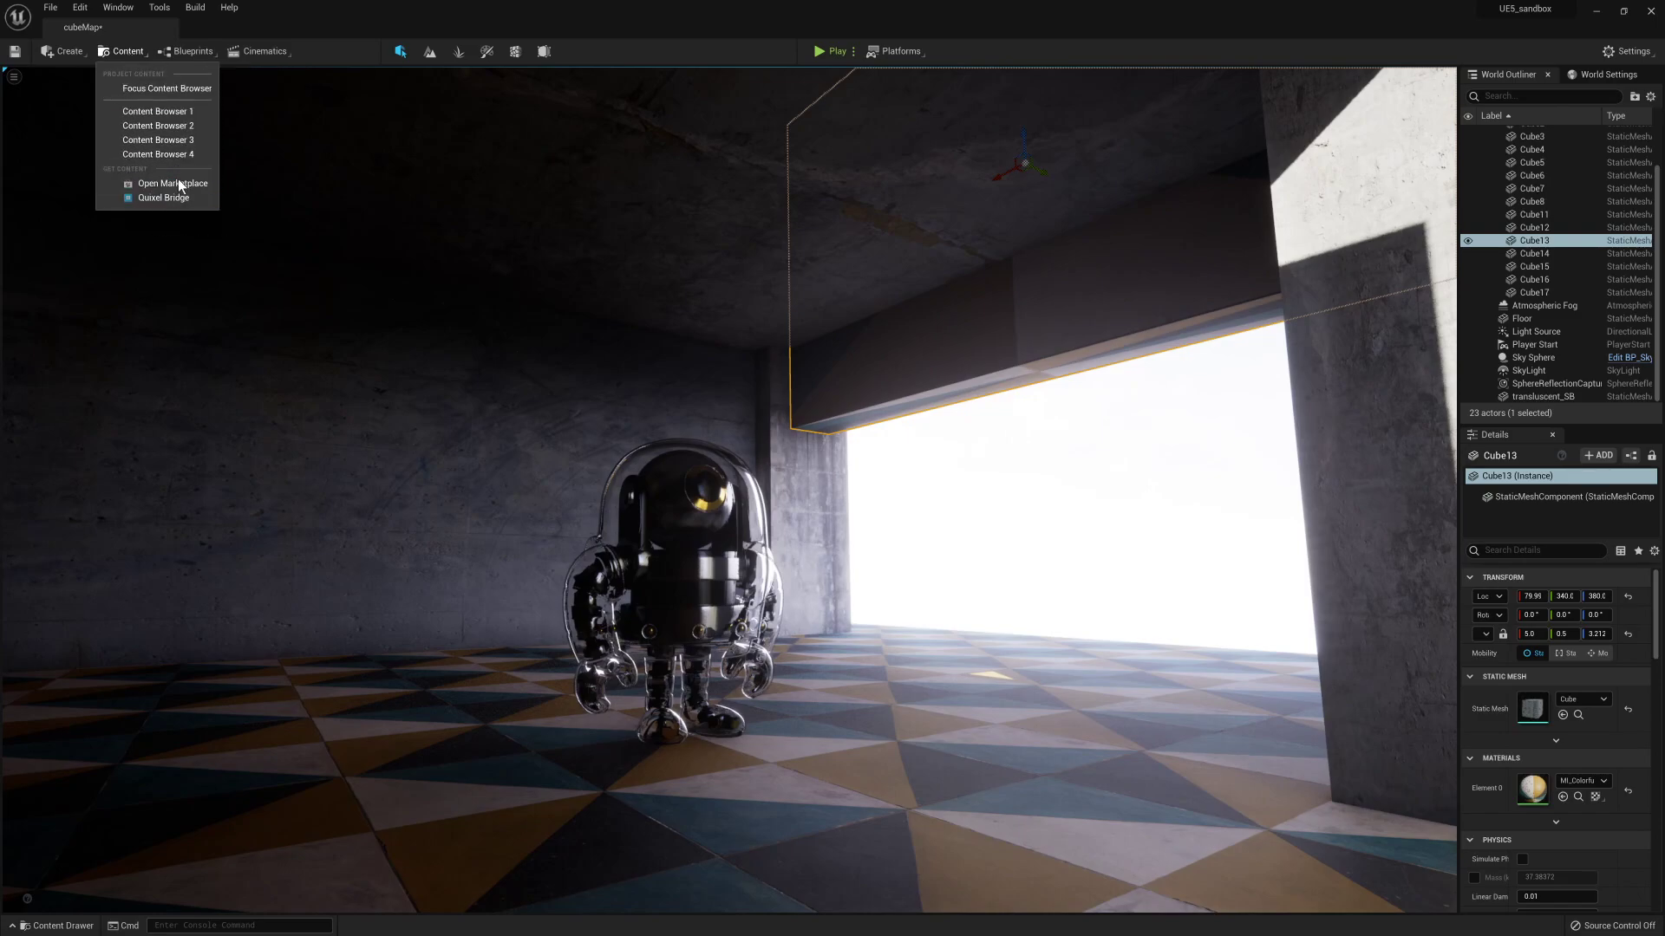
{"action": "left_click", "coordinate": [163, 199]}
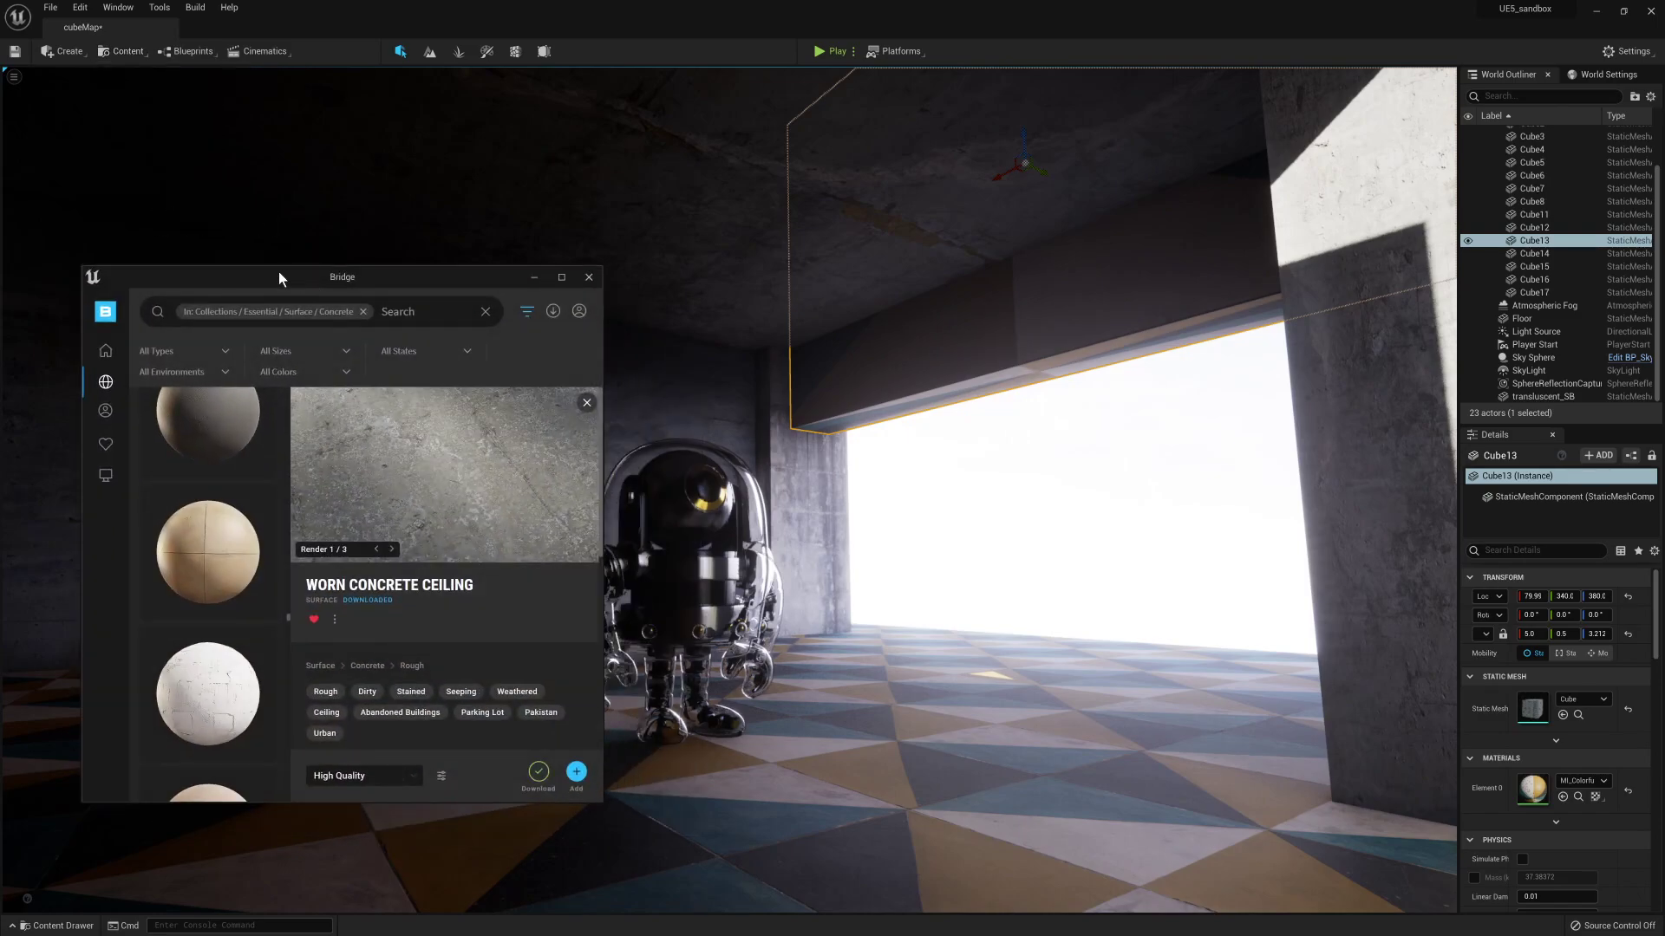
{"action": "left_click_drag", "start_coordinate": [278, 274], "coordinate": [260, 140]}
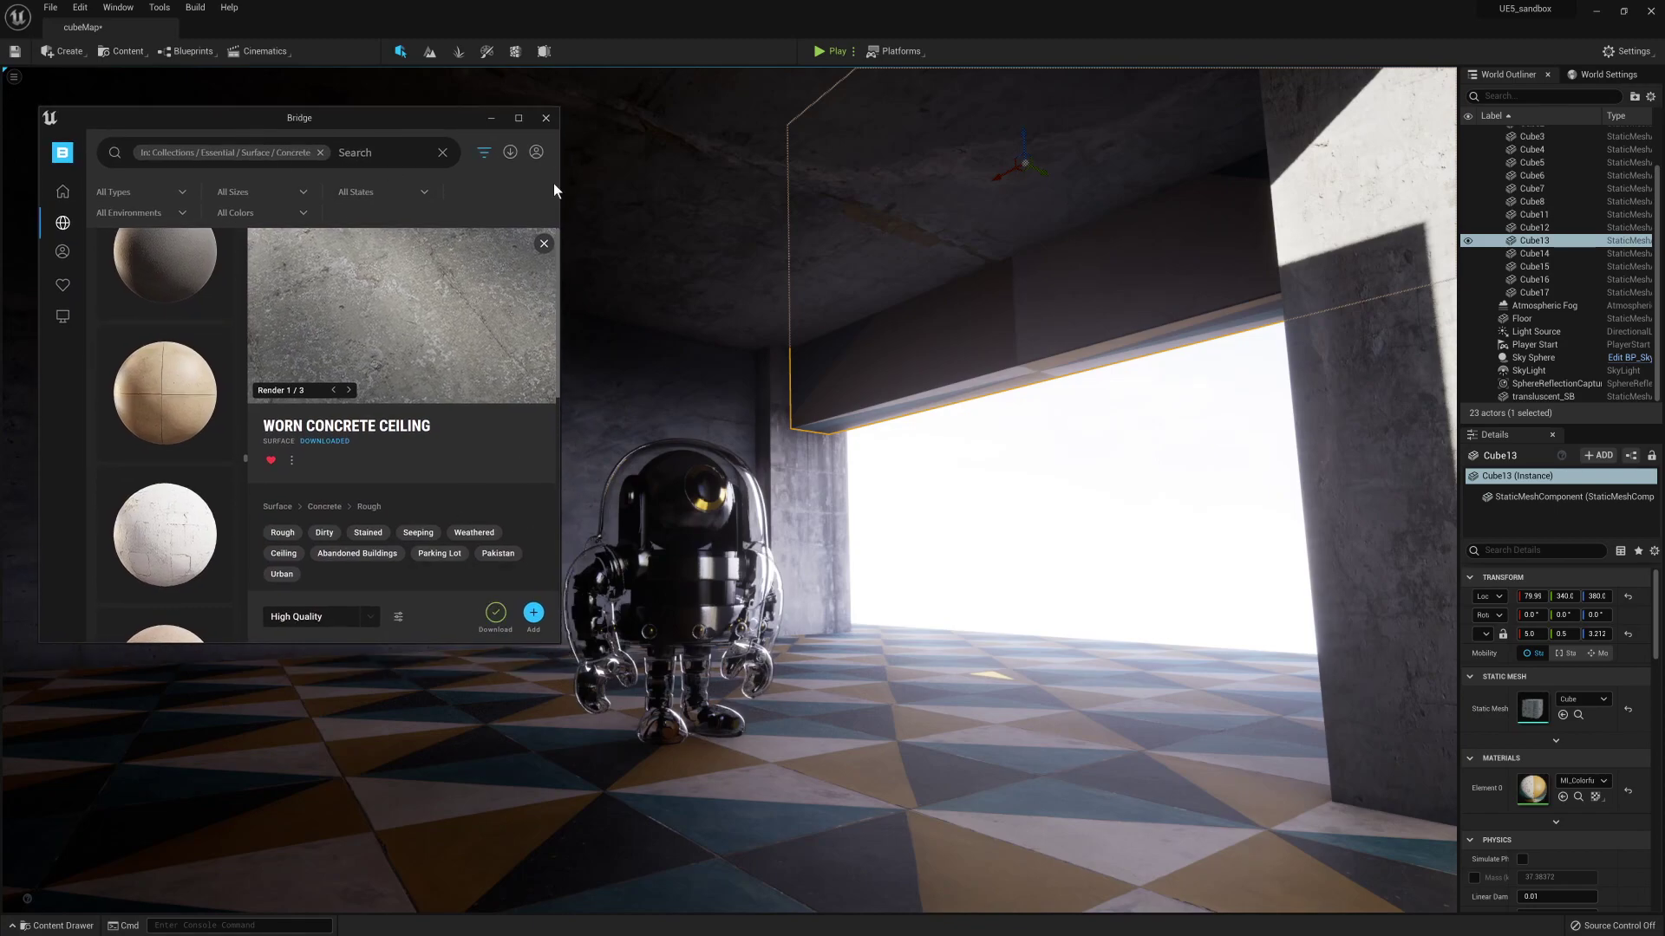
{"action": "left_click", "coordinate": [490, 117]}
Step: Slide Cube16 partly open behind the robot to a Y location of about -291
{"action": "left_click", "coordinate": [1046, 479]}
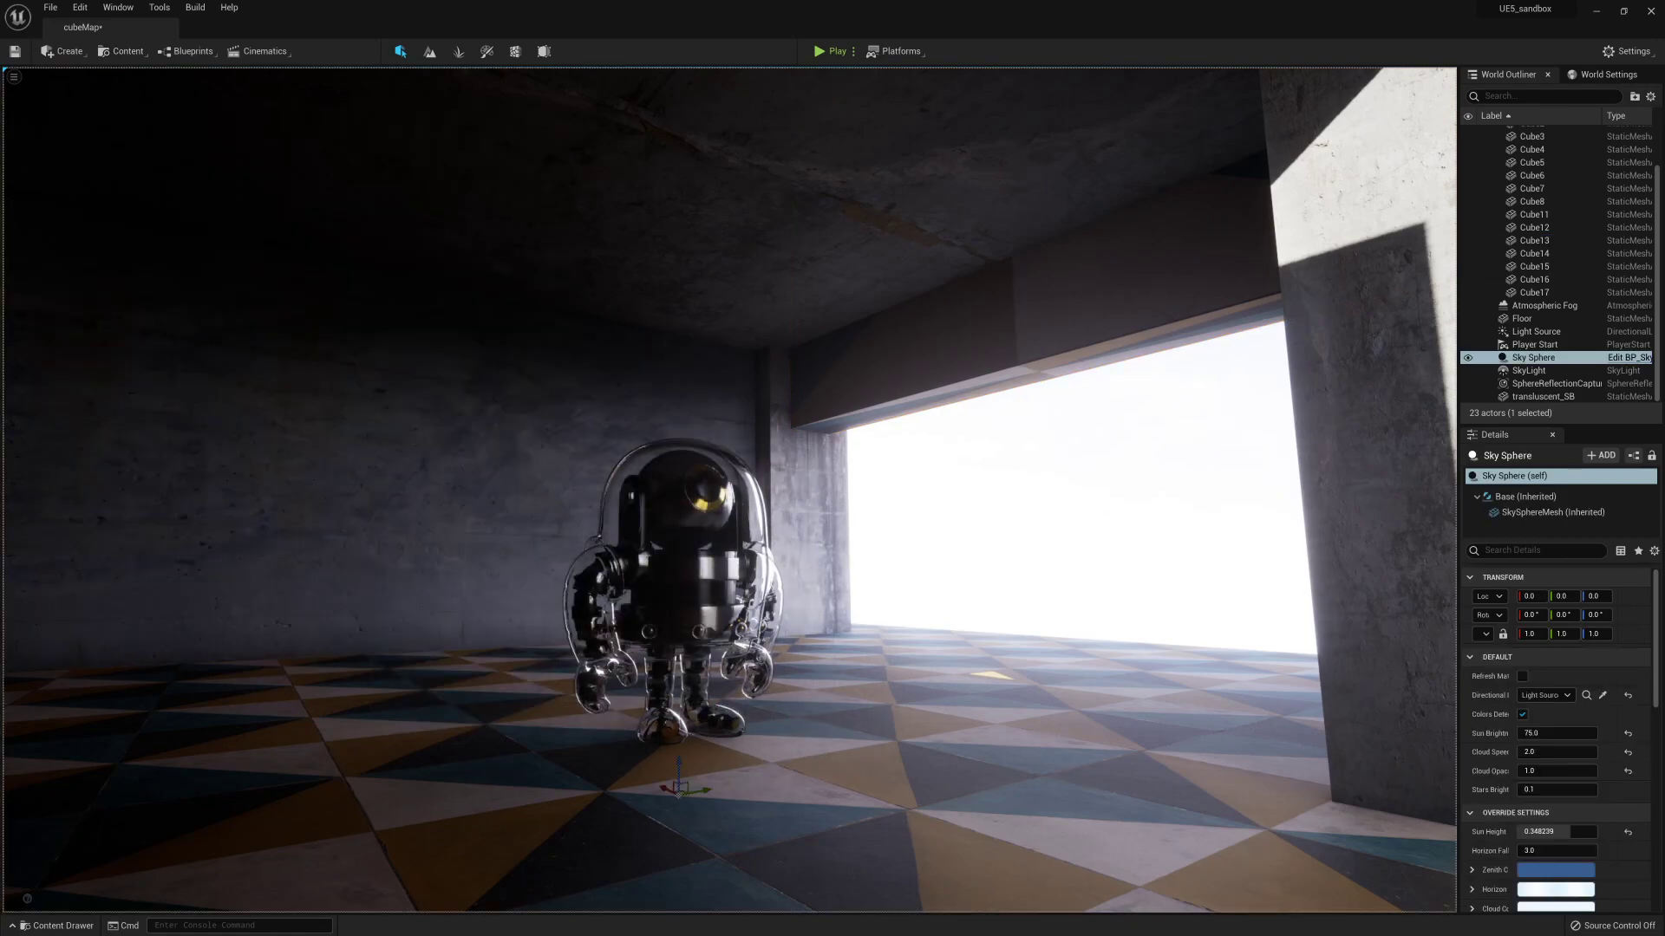
{"action": "left_click_drag", "start_coordinate": [1045, 478], "coordinate": [949, 479], "text": "alt"}
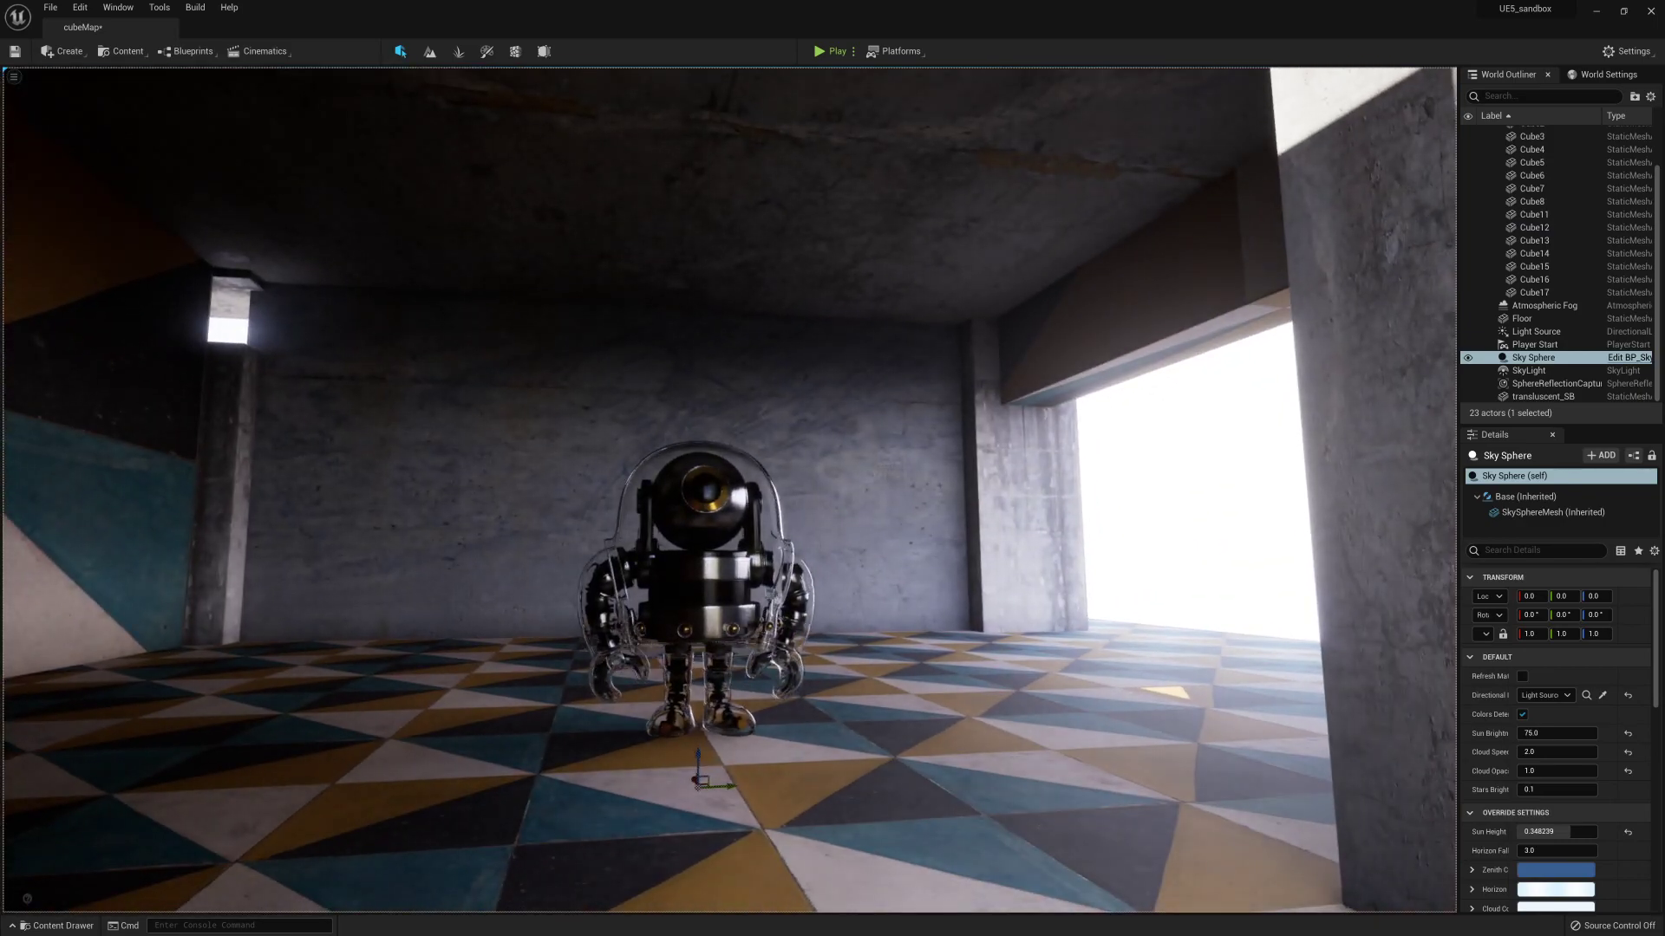
{"action": "right_click_drag", "start_coordinate": [949, 478], "coordinate": [1023, 478], "text": "alt"}
{"action": "left_click_drag", "start_coordinate": [1023, 478], "coordinate": [555, 459], "text": "alt"}
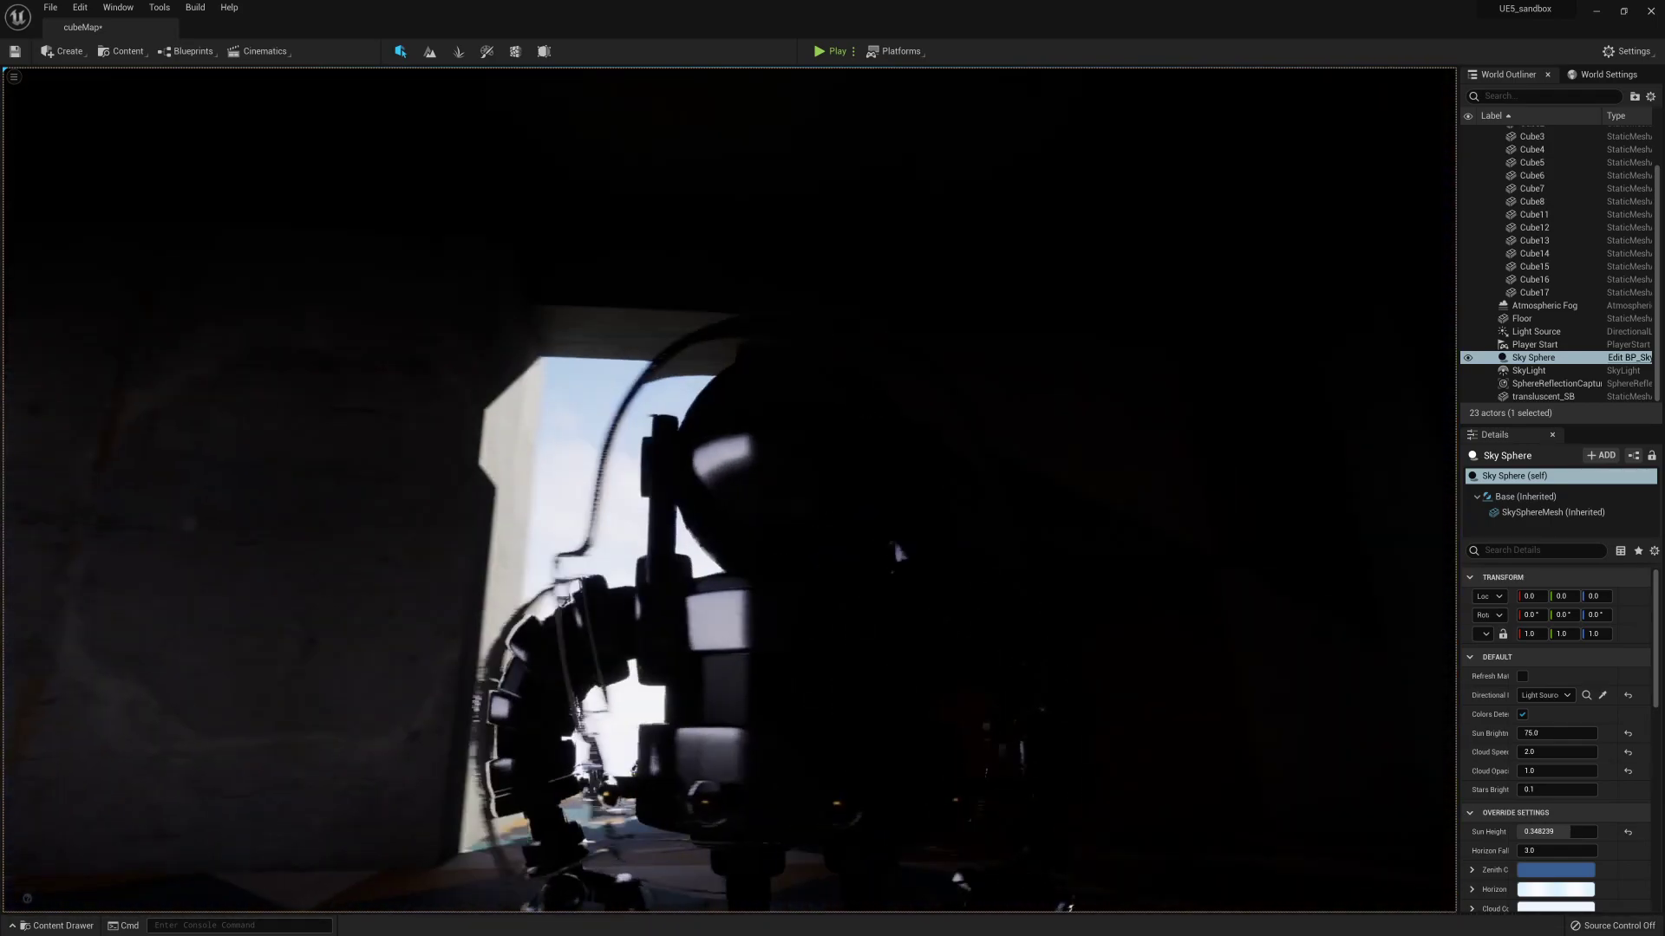
{"action": "left_click", "coordinate": [893, 299]}
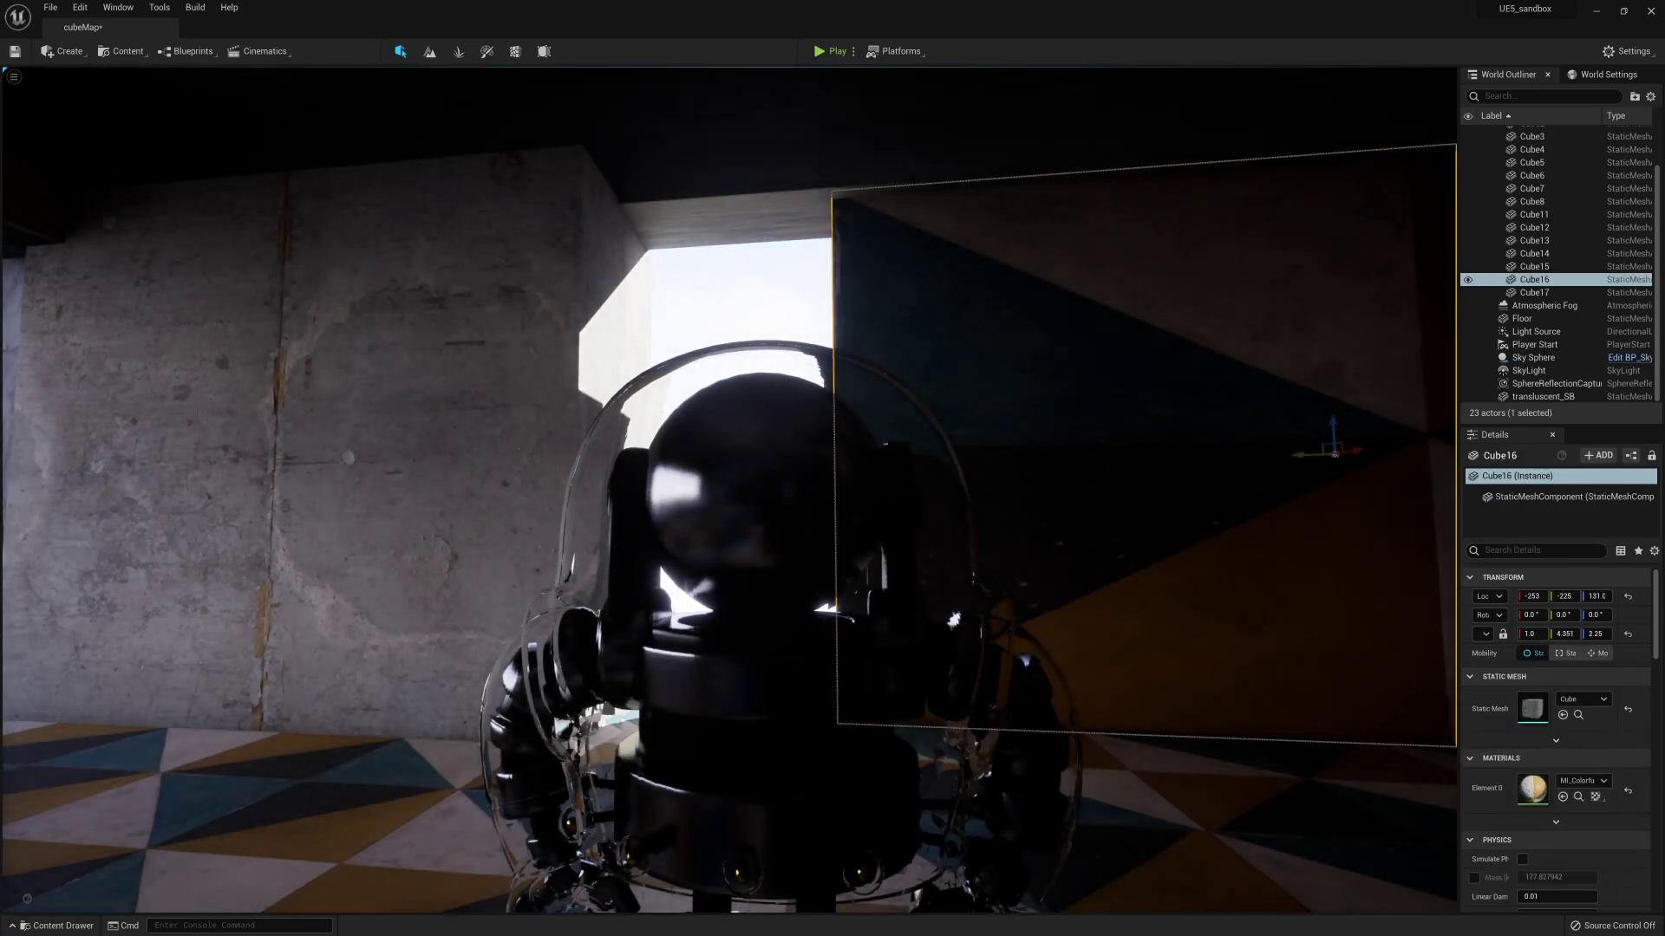
{"action": "left_click_drag", "start_coordinate": [1404, 457], "coordinate": [1454, 457]}
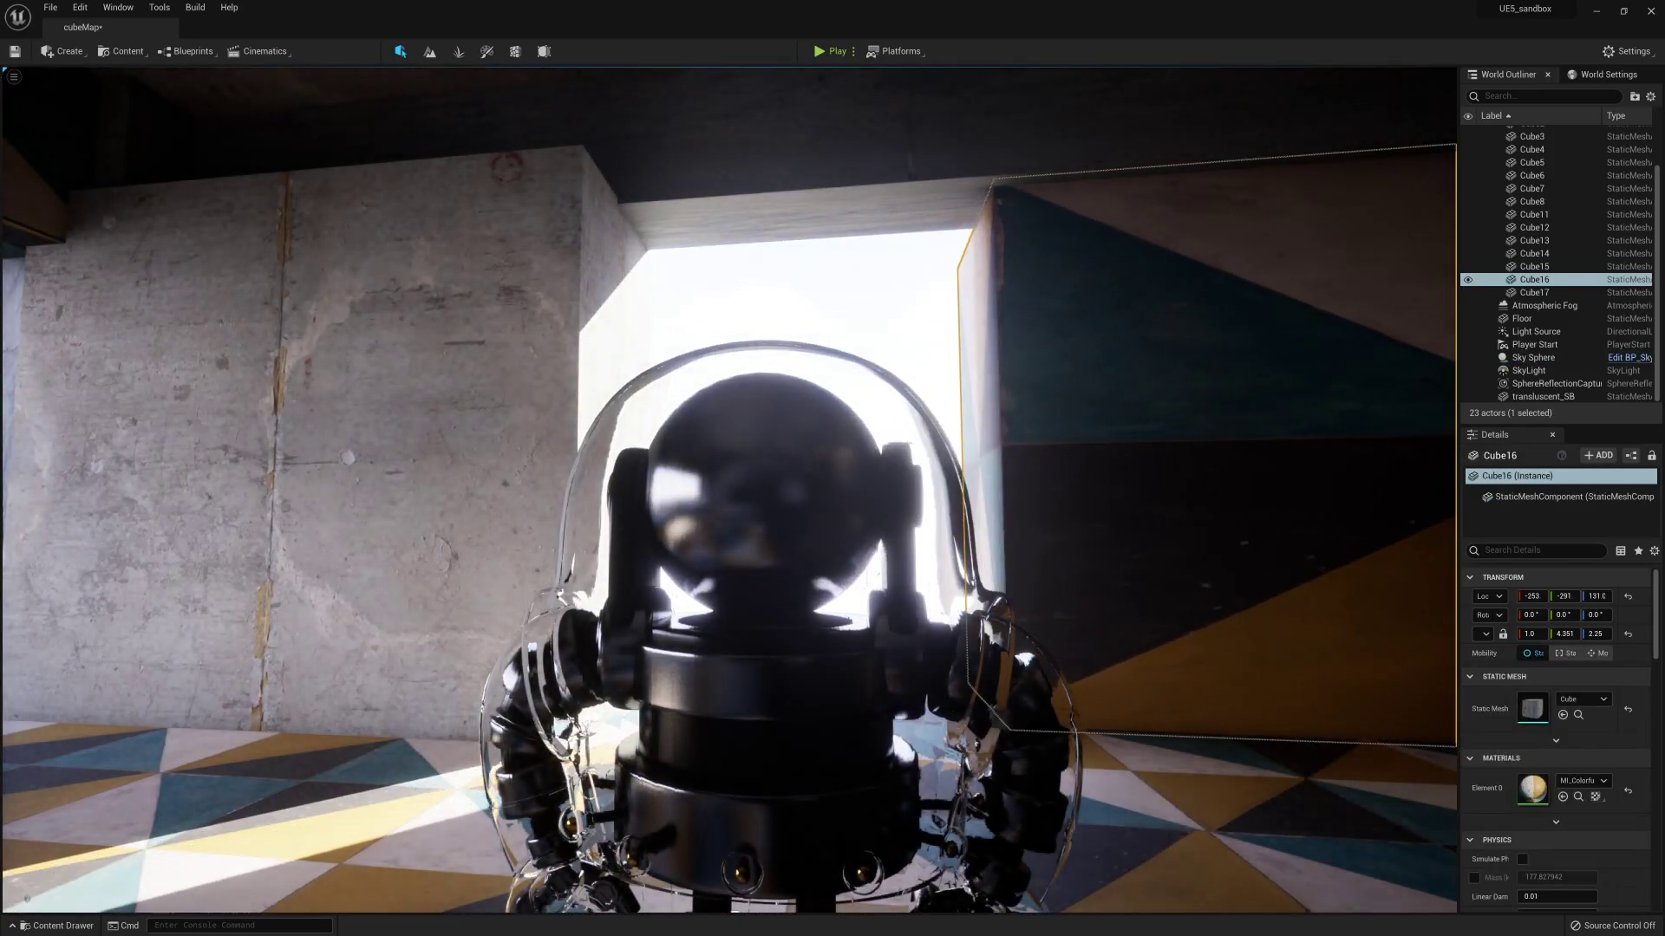
Step: Slide Cube16 further open to a Y location of about -360 and view the concrete room from outside
{"action": "left_click_drag", "start_coordinate": [1041, 468], "coordinate": [1405, 468], "text": "alt"}
{"action": "right_click_drag", "start_coordinate": [867, 468], "coordinate": [694, 485], "text": "alt"}
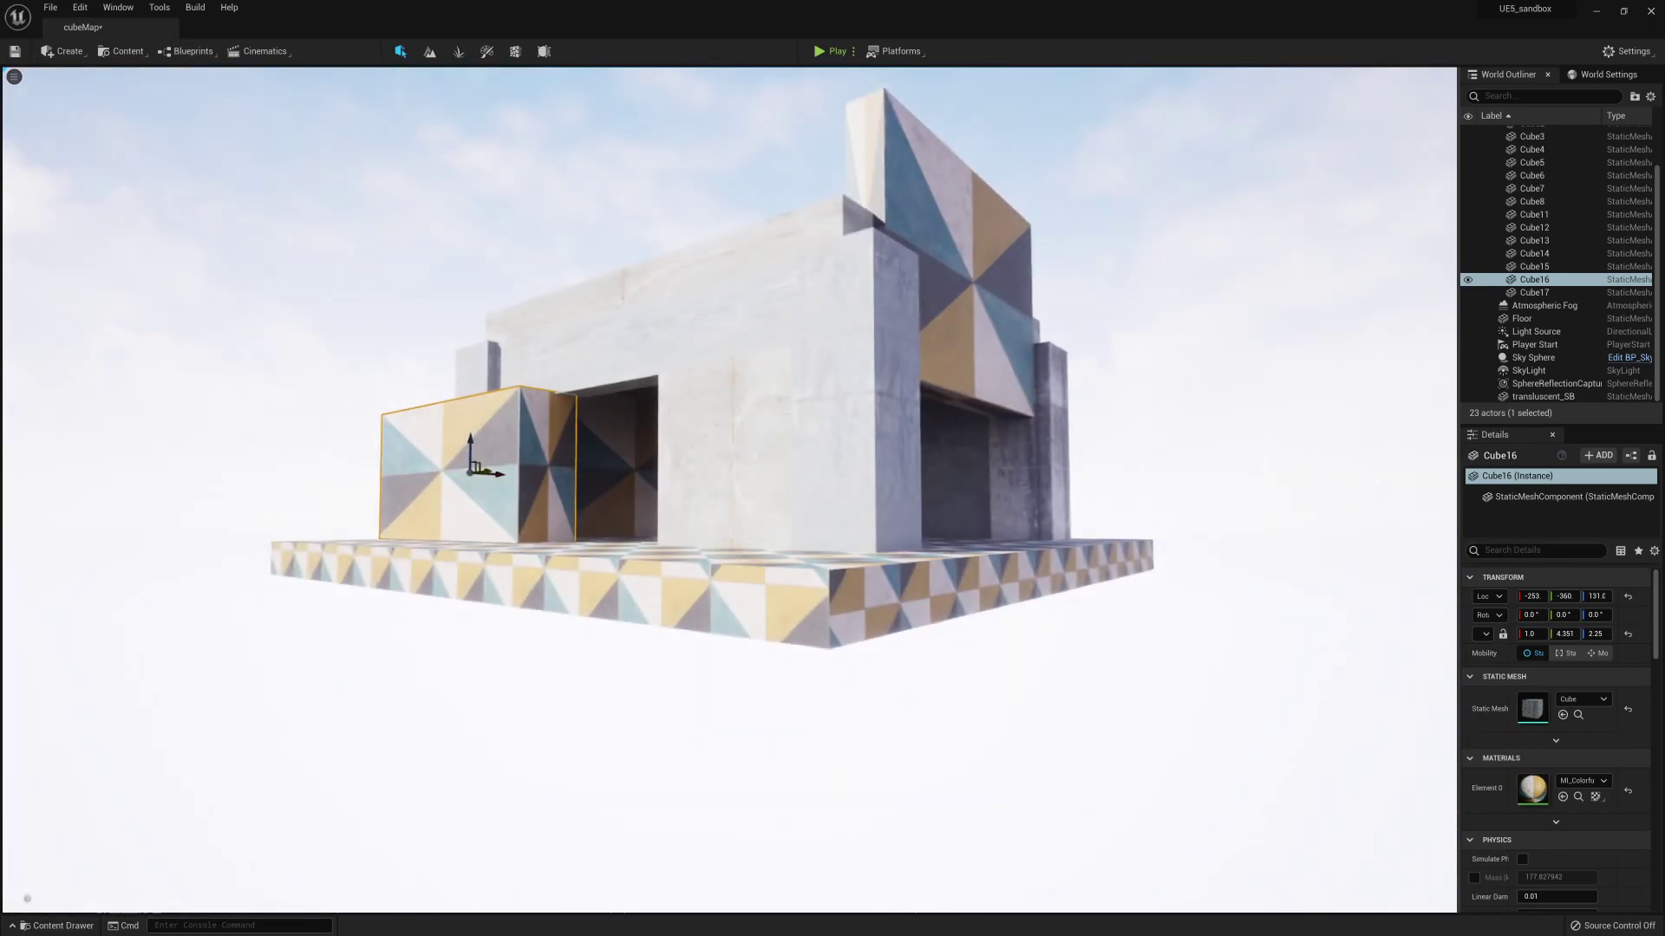
{"action": "left_click_drag", "start_coordinate": [694, 469], "coordinate": [971, 603], "text": "alt"}
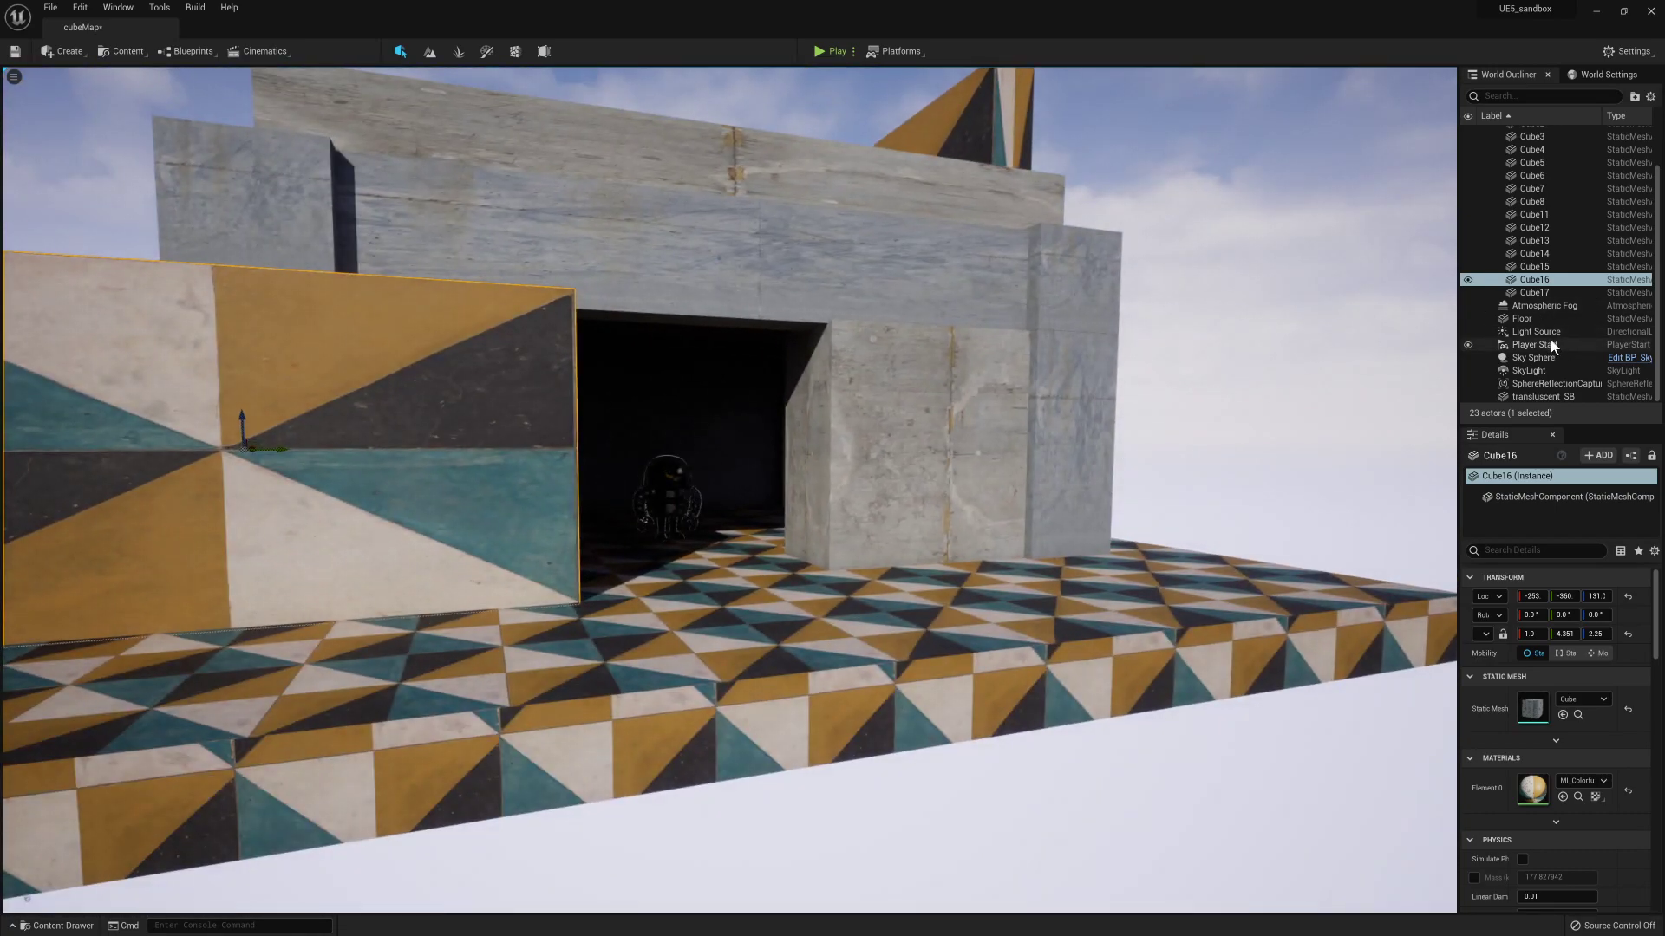
Step: Select the Light Source directional light above the room and rotate it to about -29°, -41° and 23°
{"action": "left_click", "coordinate": [1539, 333]}
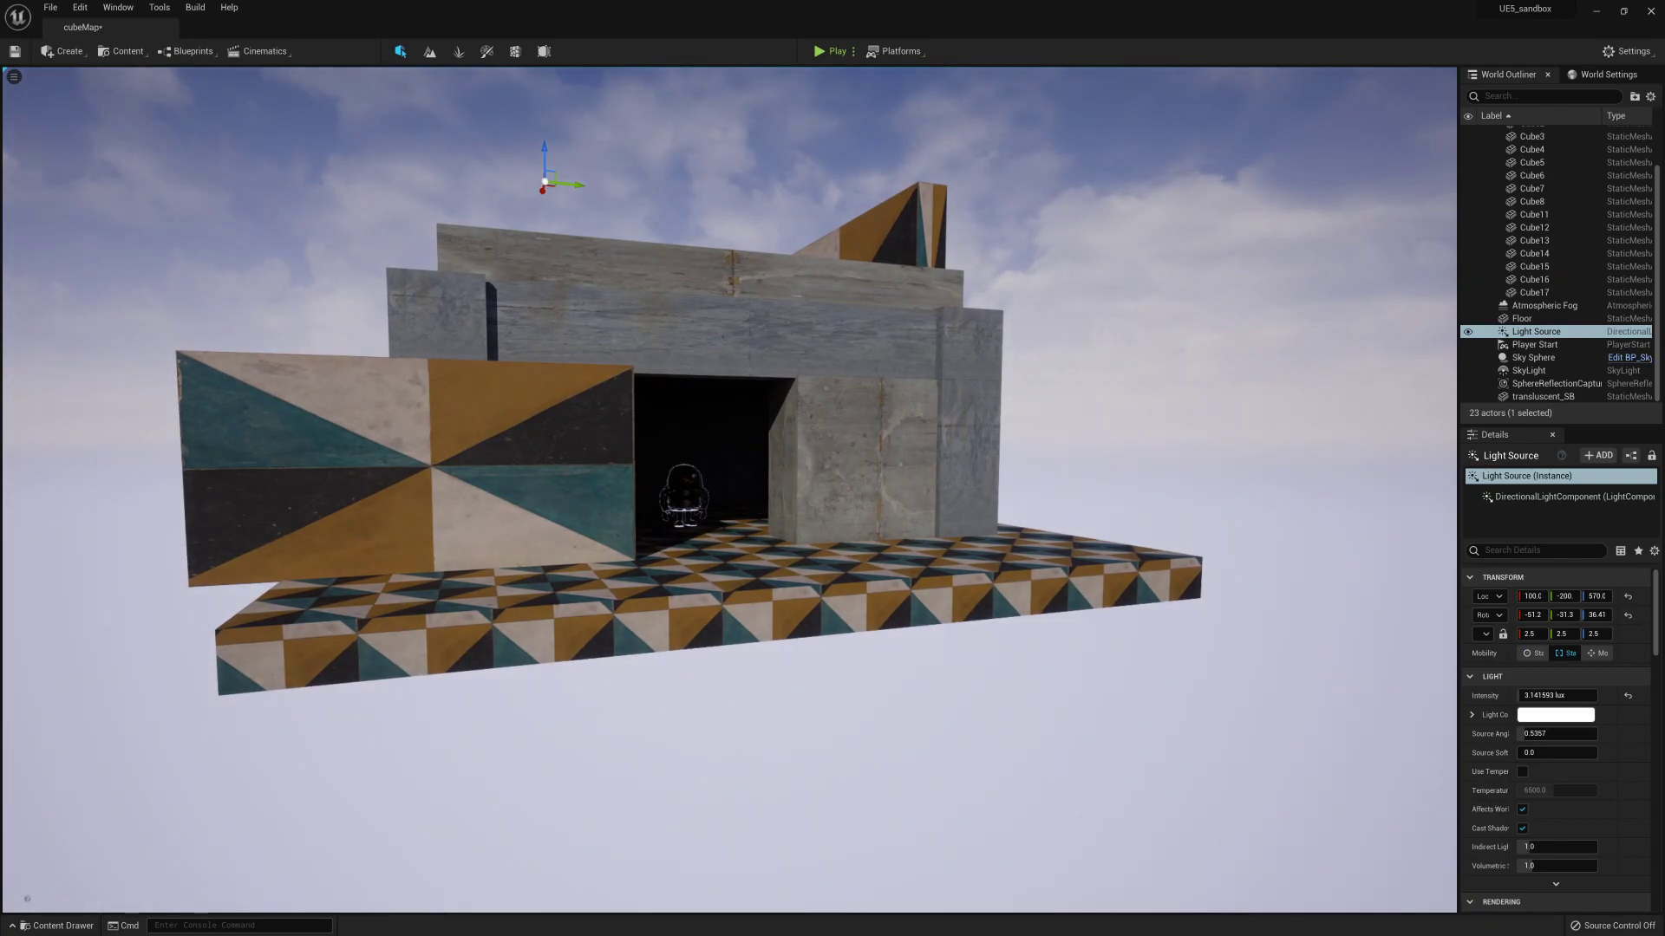
{"action": "left_click_drag", "start_coordinate": [962, 398], "coordinate": [802, 390], "text": "alt"}
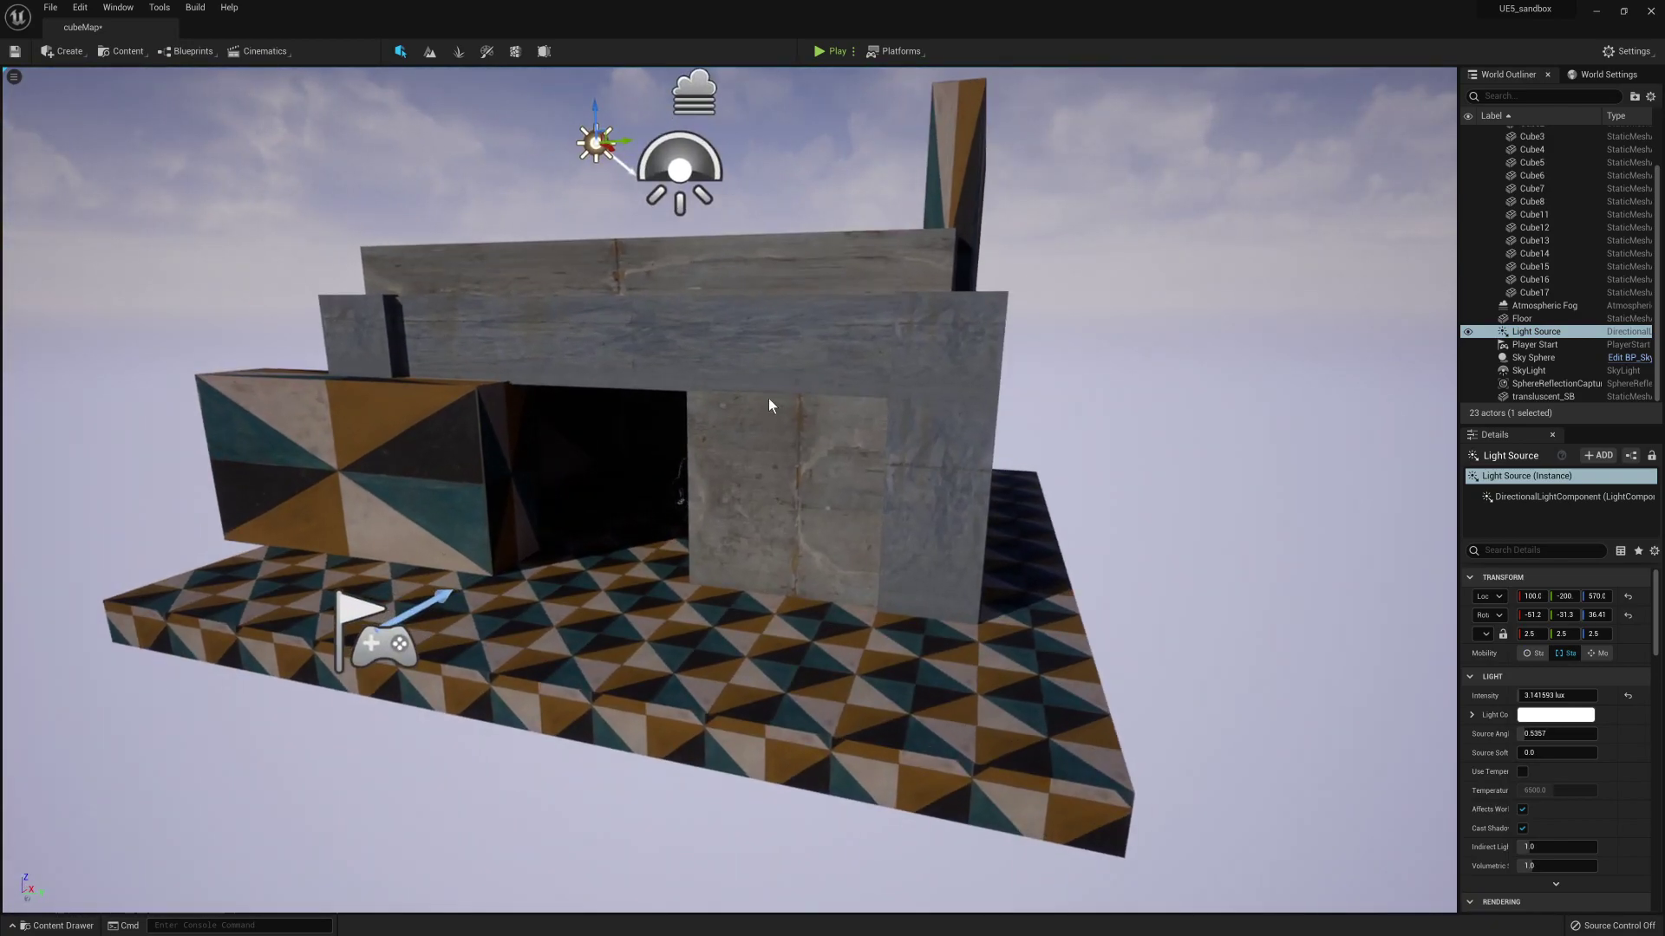
{"action": "right_click_drag", "start_coordinate": [768, 398], "coordinate": [789, 376]}
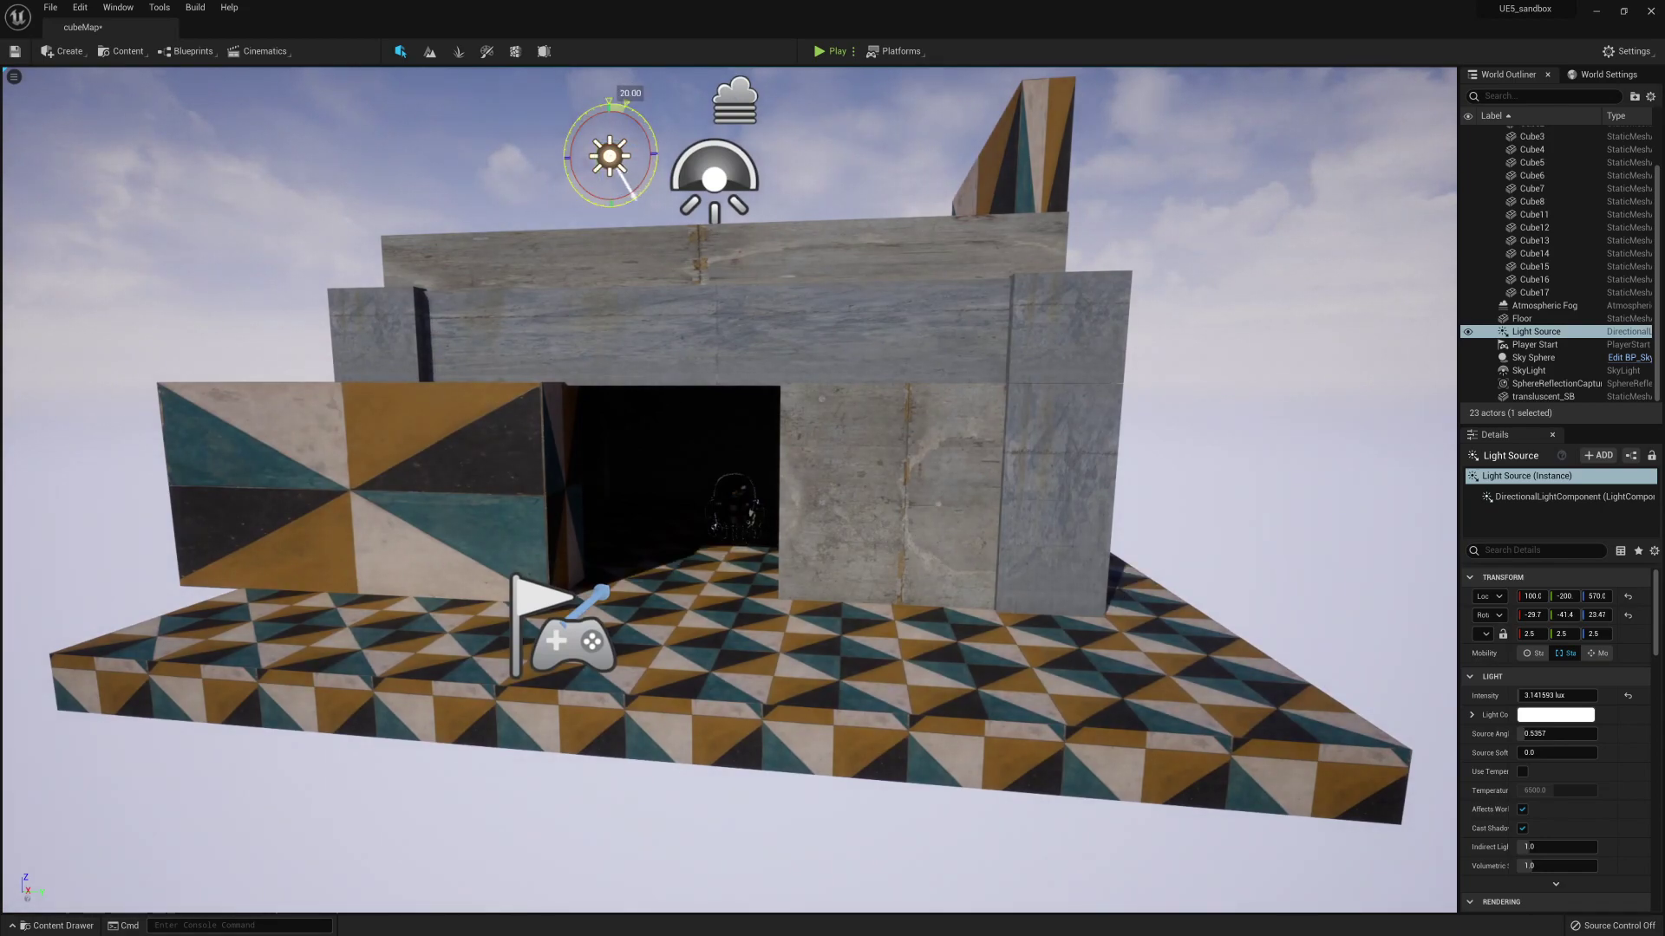
{"action": "left_click_drag", "start_coordinate": [639, 187], "coordinate": [598, 147], "text": "alt"}
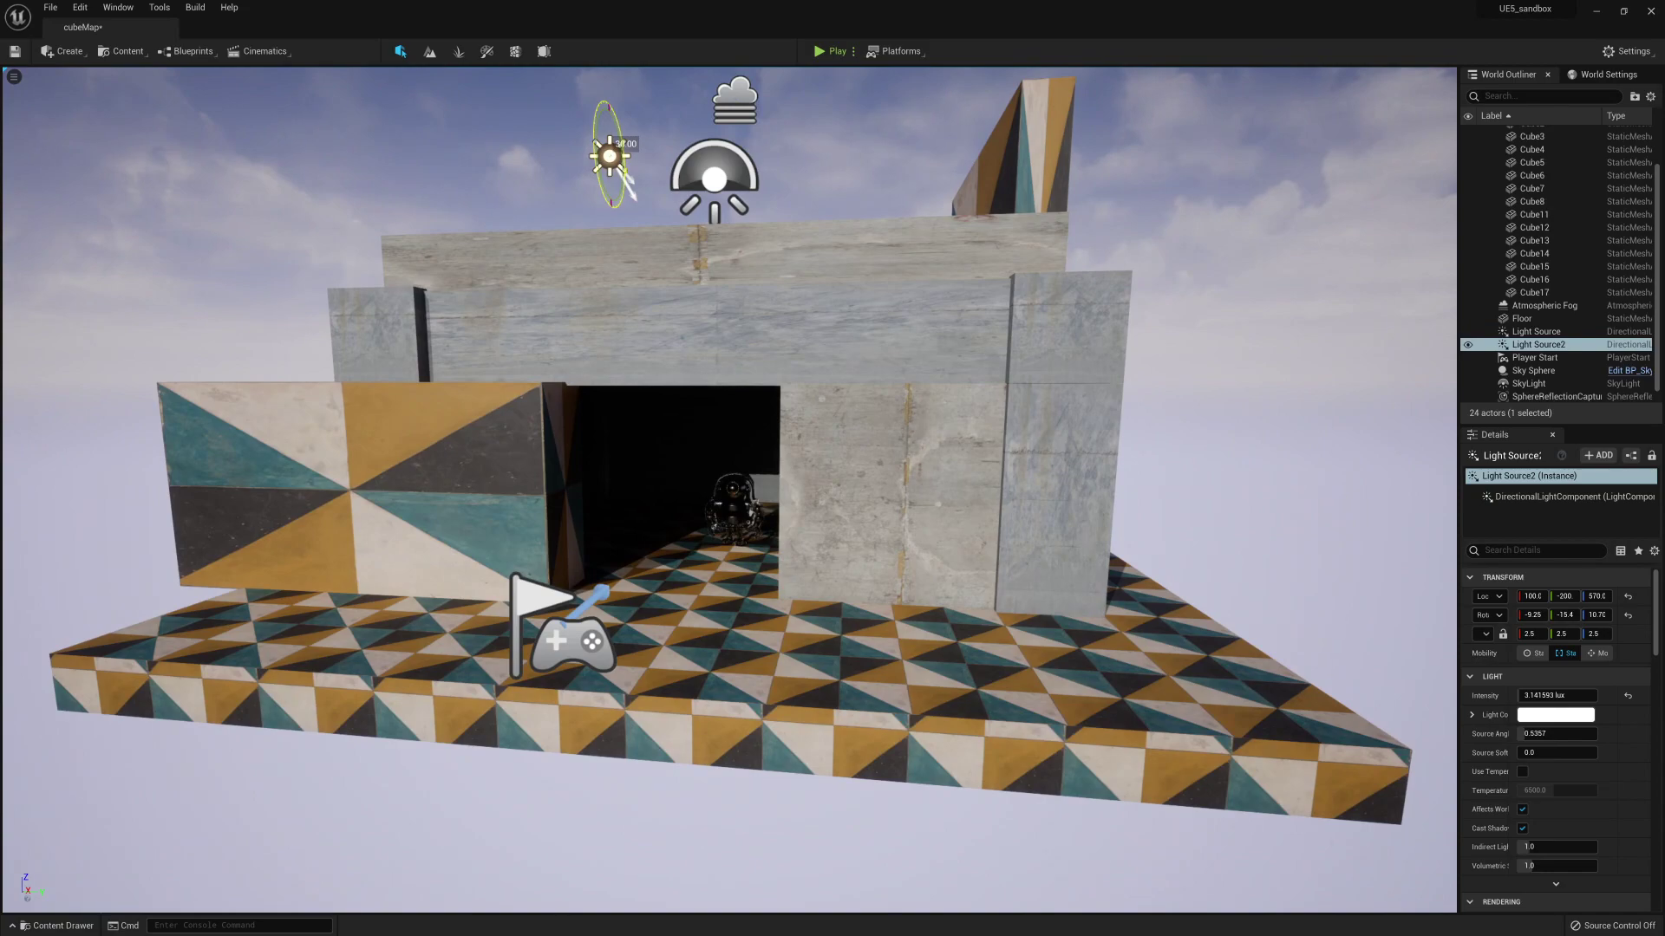
{"action": "key", "text": "ctrl+z"}
{"action": "key", "text": "ctrl+z"}
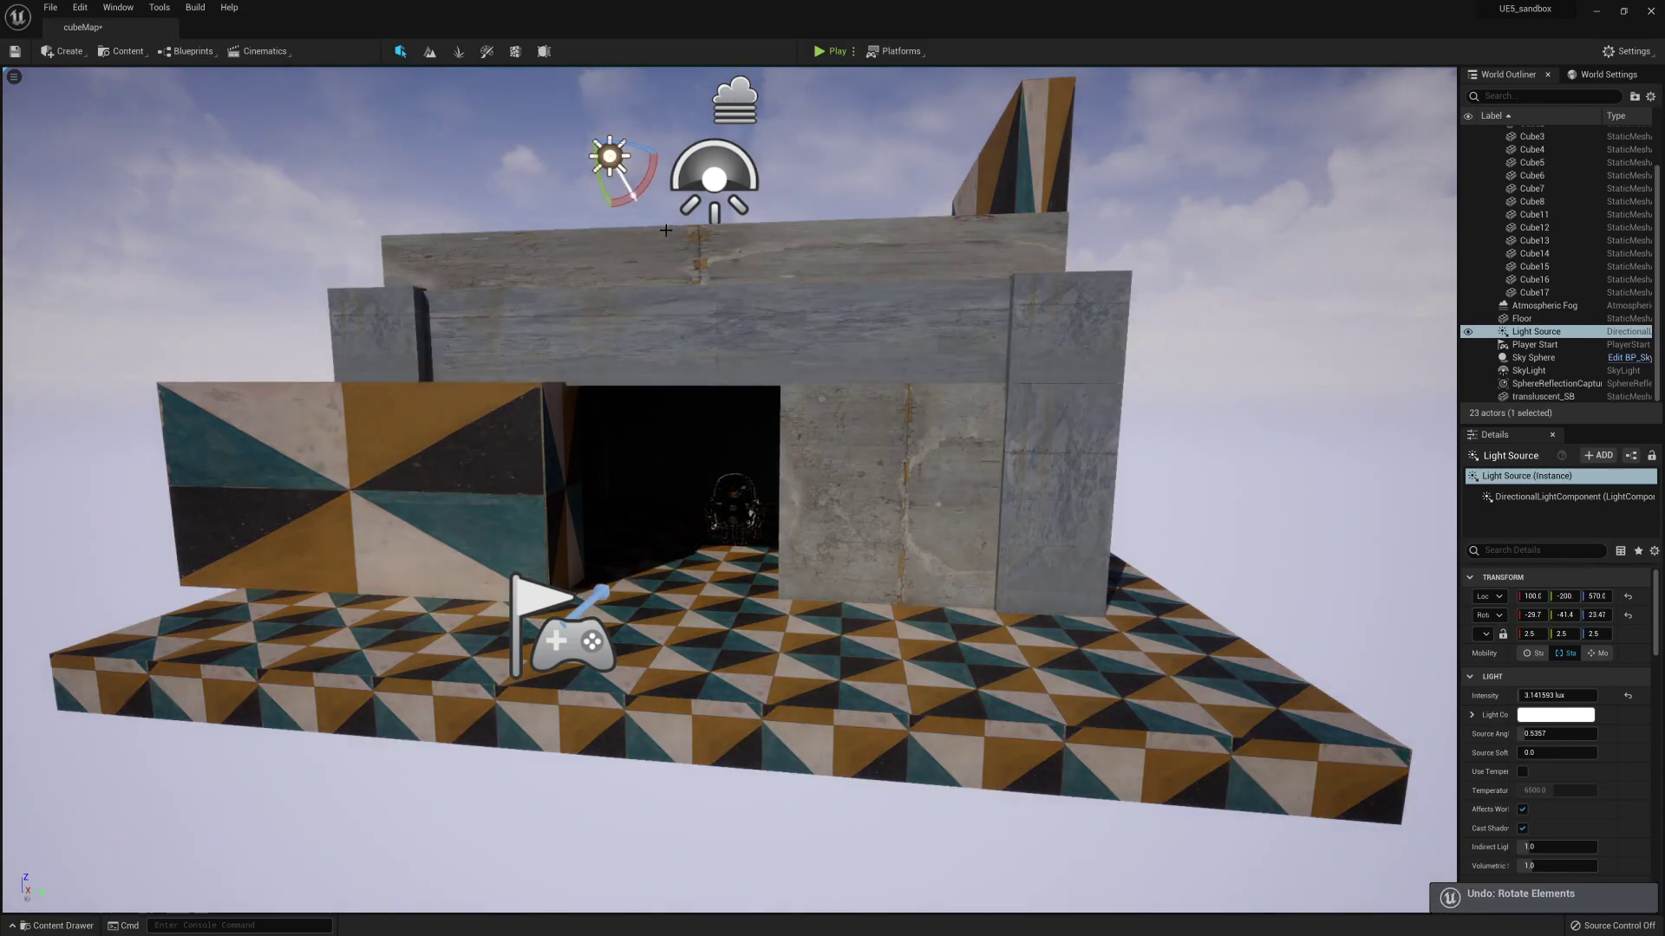